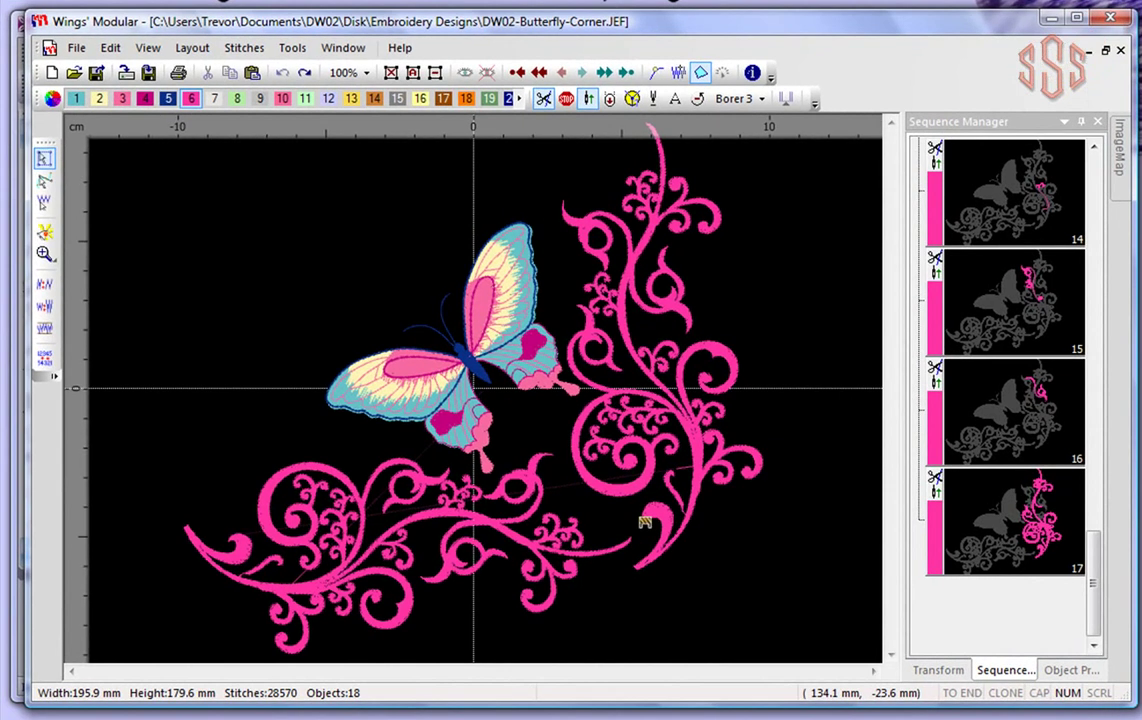
Browse the Tools list for the Venere cutting command, then close it without choosing
{"action": "left_click", "coordinate": [292, 48]}
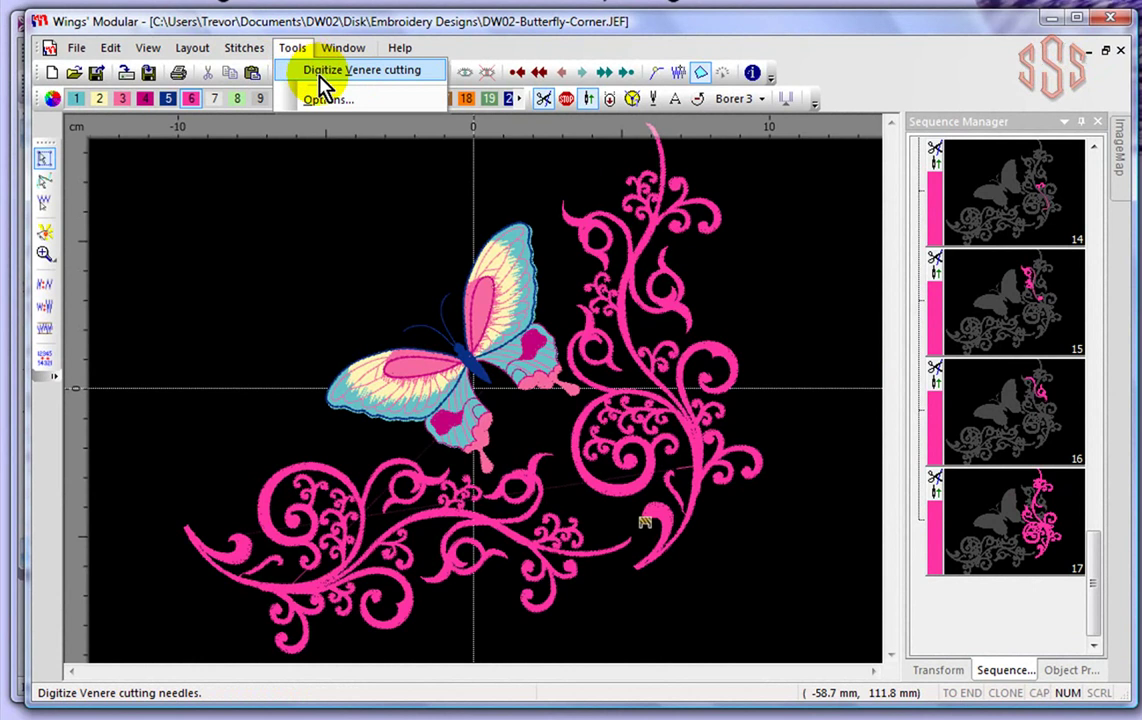
{"action": "left_click", "coordinate": [349, 47]}
{"action": "left_click", "coordinate": [349, 47]}
{"action": "left_click", "coordinate": [350, 31]}
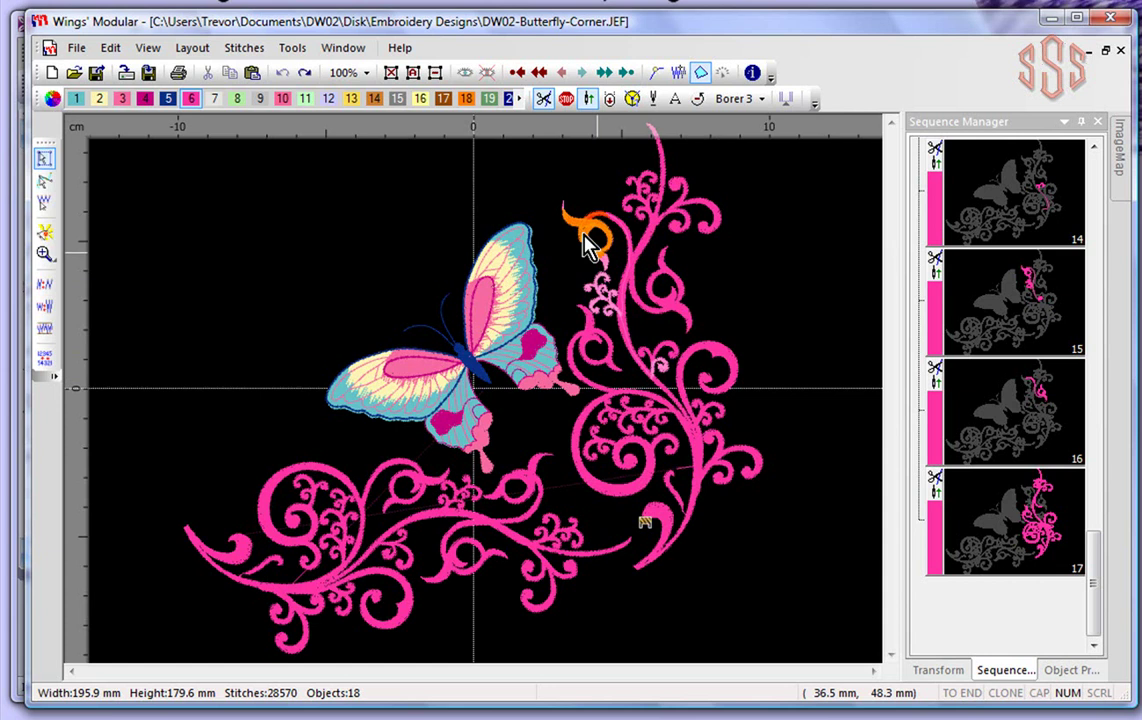
Zoom in on the upper-right flourish's curled loop, then select and deselect it
{"action": "scroll", "coordinate": [620, 310], "scroll_direction": "up", "scroll_amount": 2}
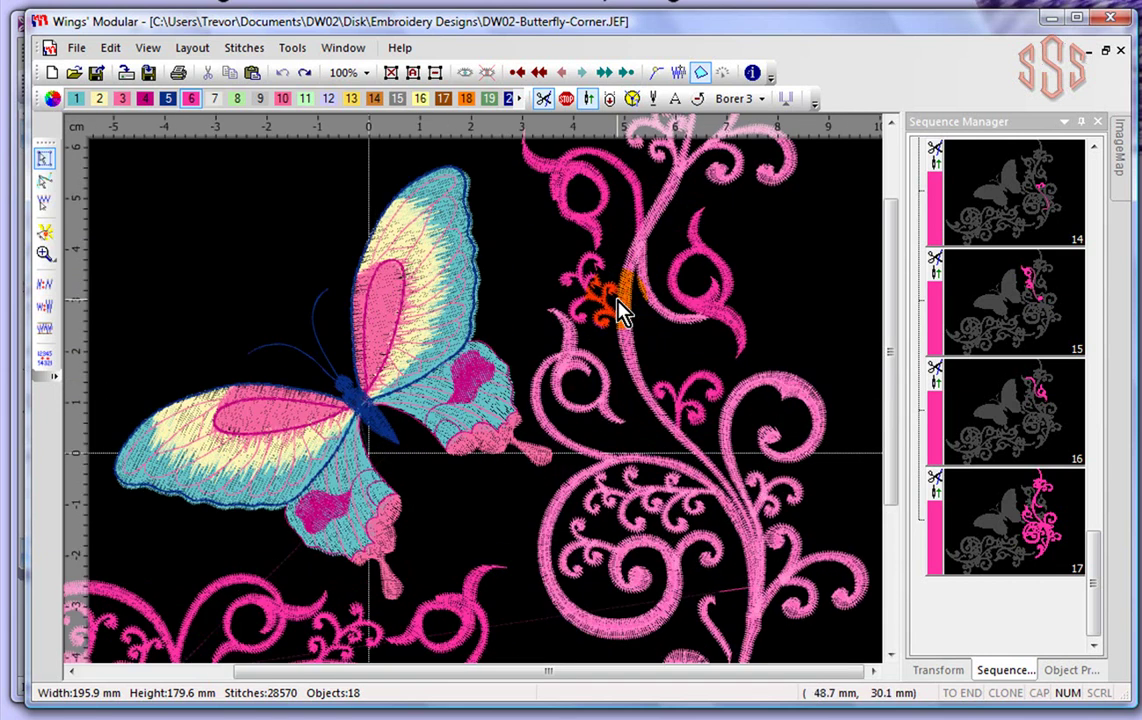
{"action": "scroll", "coordinate": [612, 178], "scroll_direction": "up", "scroll_amount": 2}
{"action": "scroll", "coordinate": [612, 178], "scroll_direction": "up", "scroll_amount": 3}
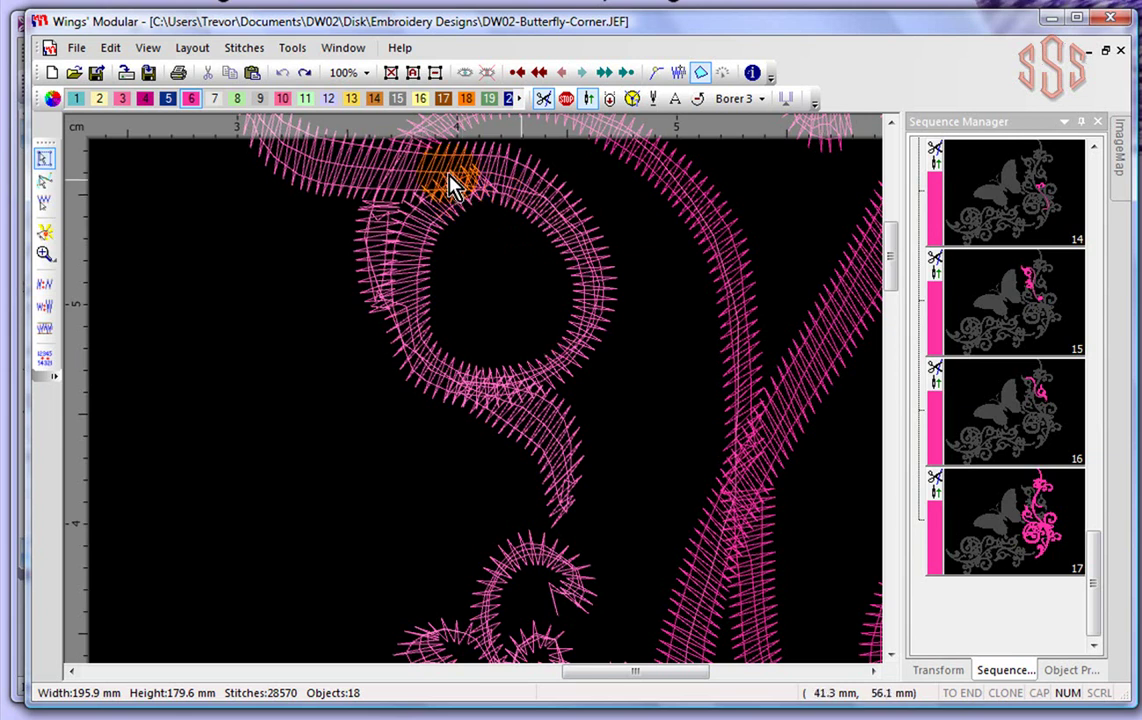
{"action": "left_click", "coordinate": [438, 213]}
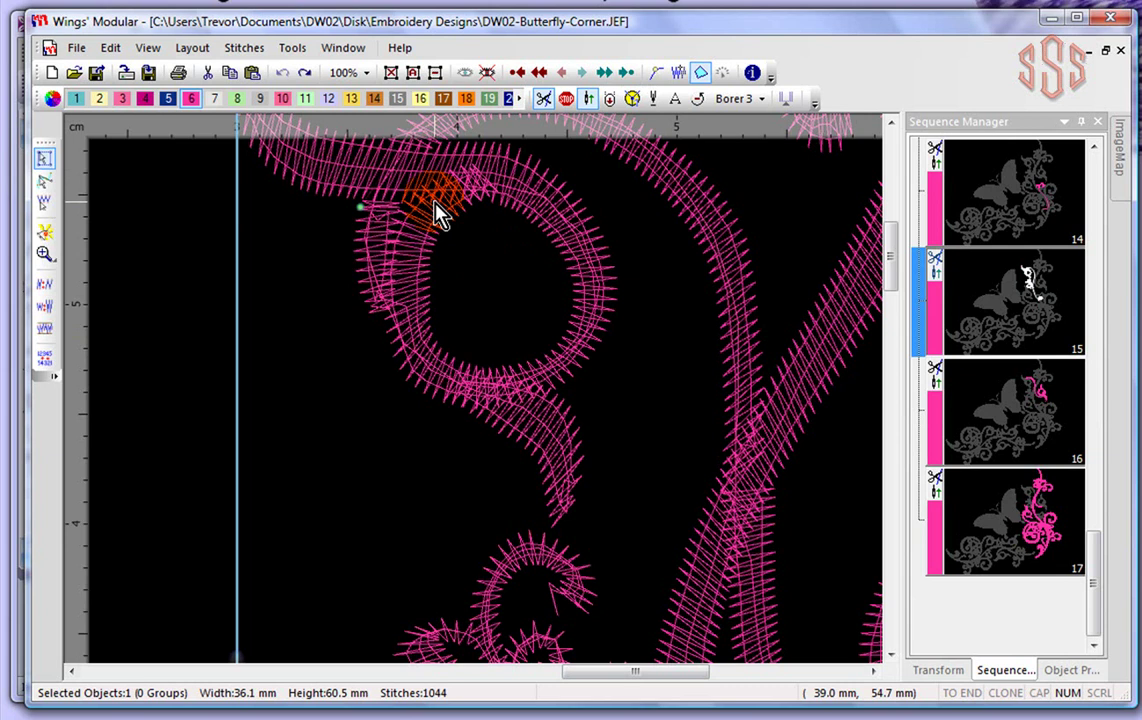
{"action": "left_click", "coordinate": [195, 236]}
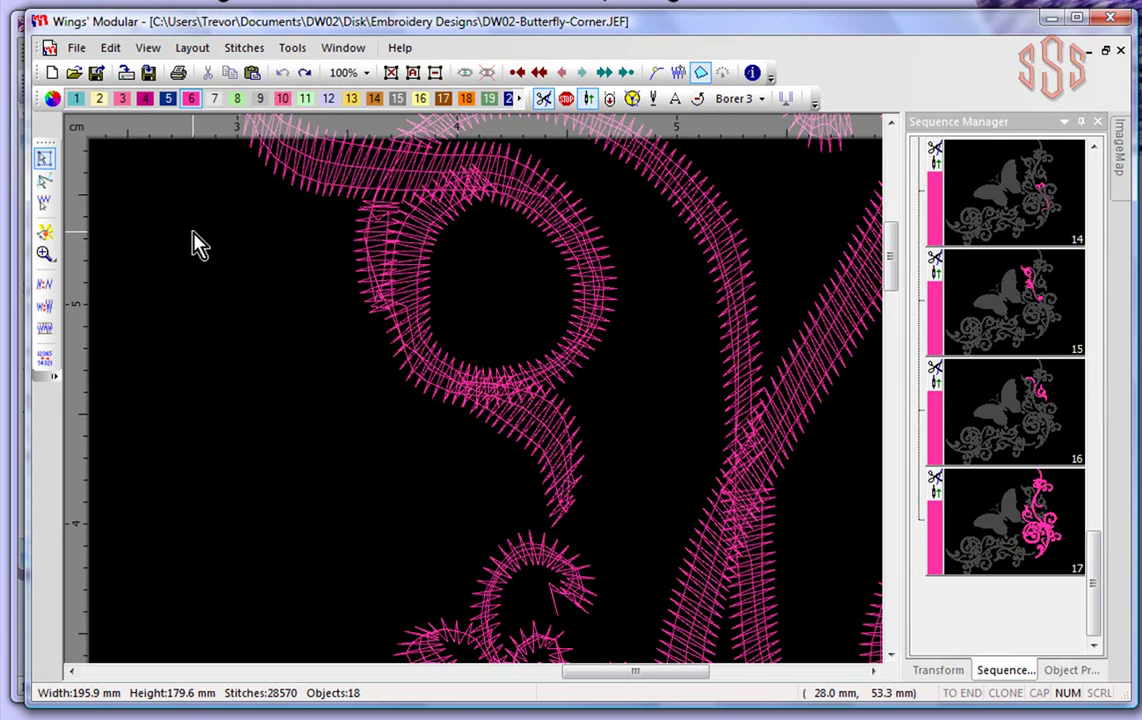
Digitize a Venere cutting polyline around the loop's inner ring, ending back at the first point
{"action": "left_click", "coordinate": [292, 50]}
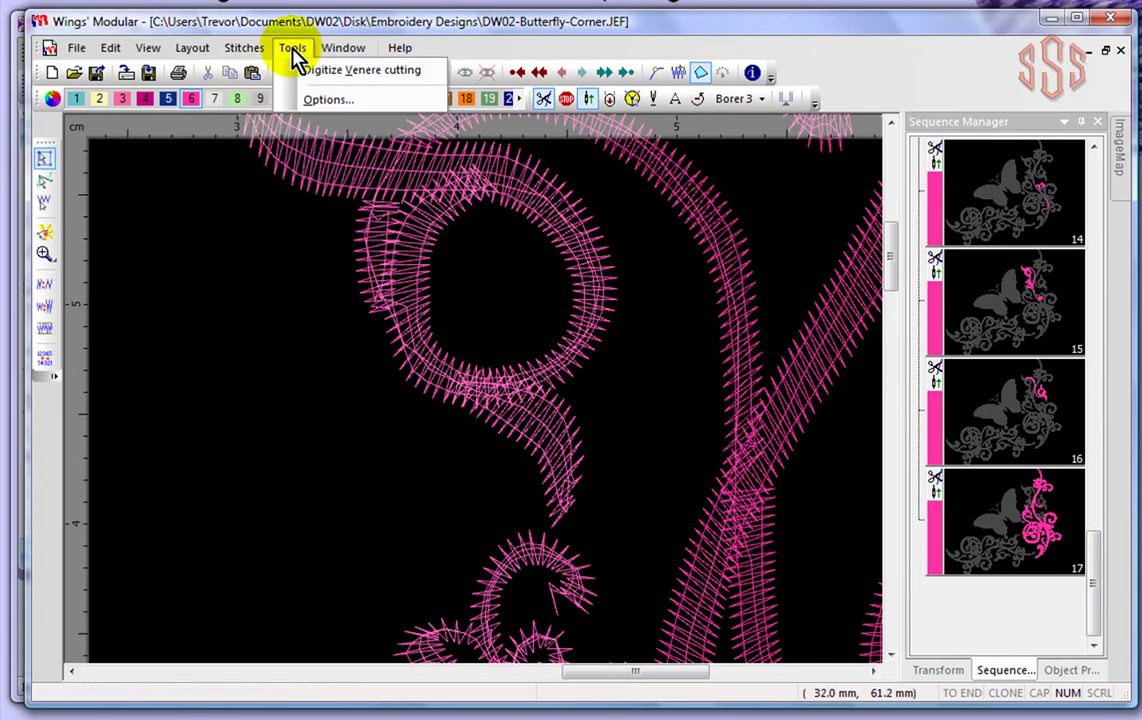
{"action": "left_click", "coordinate": [357, 70]}
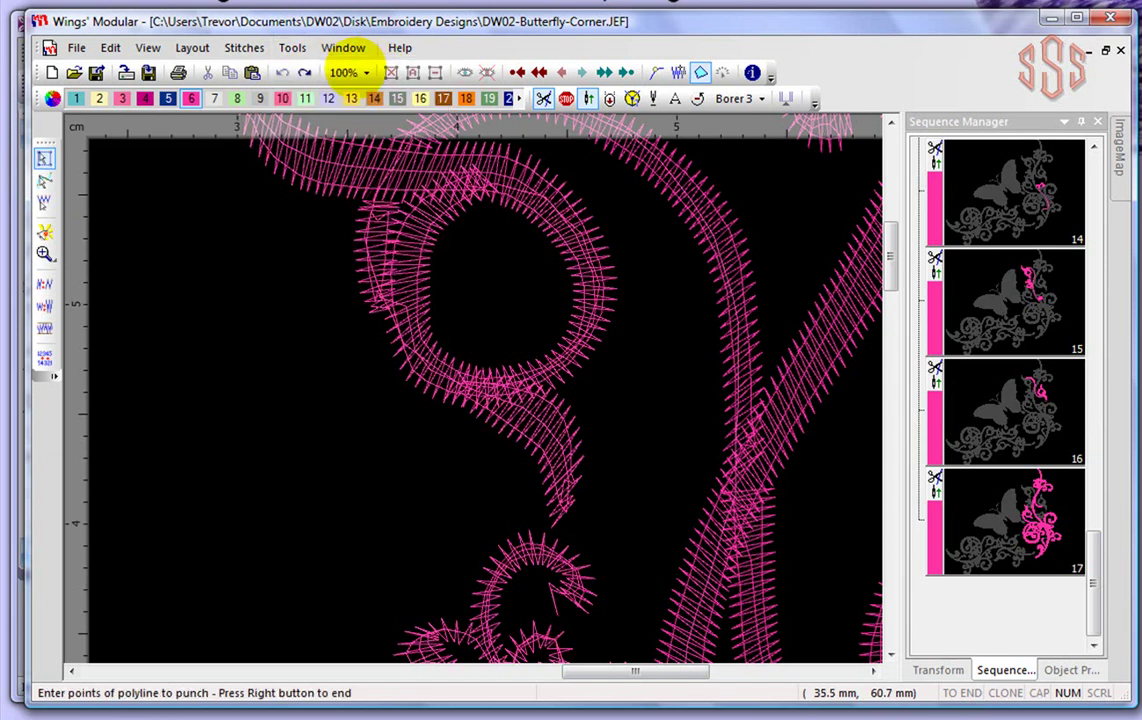
{"action": "left_click", "coordinate": [419, 207]}
{"action": "left_click", "coordinate": [478, 175]}
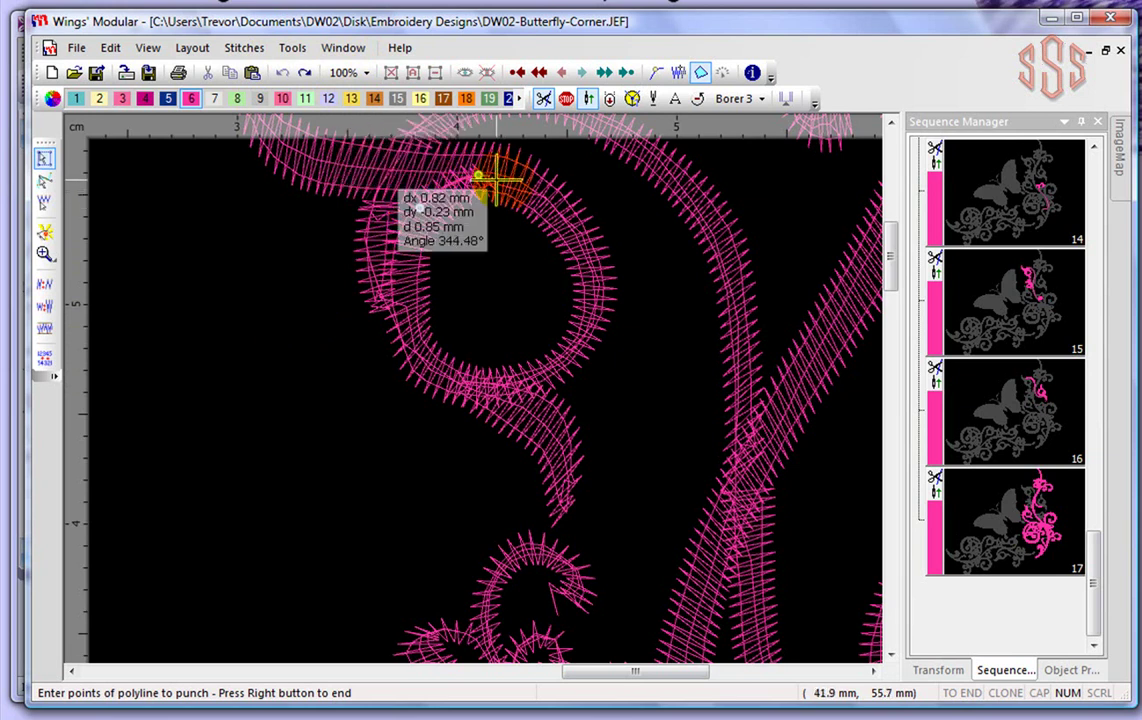
{"action": "left_click", "coordinate": [542, 198]}
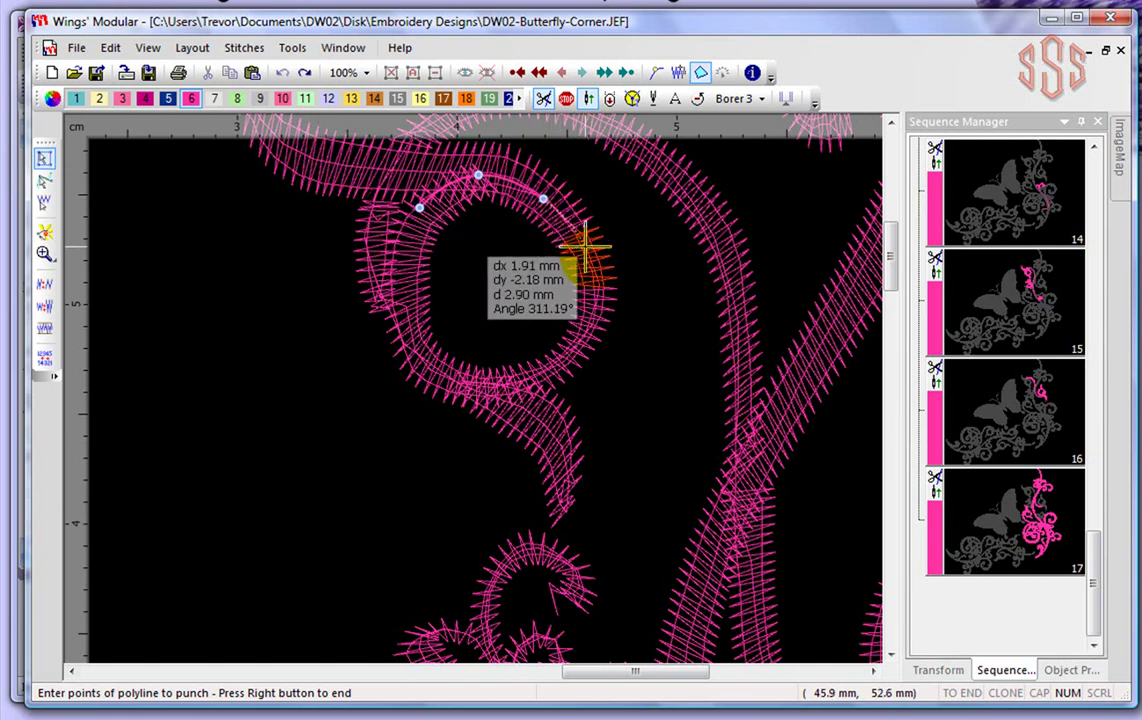
{"action": "left_click", "coordinate": [591, 268]}
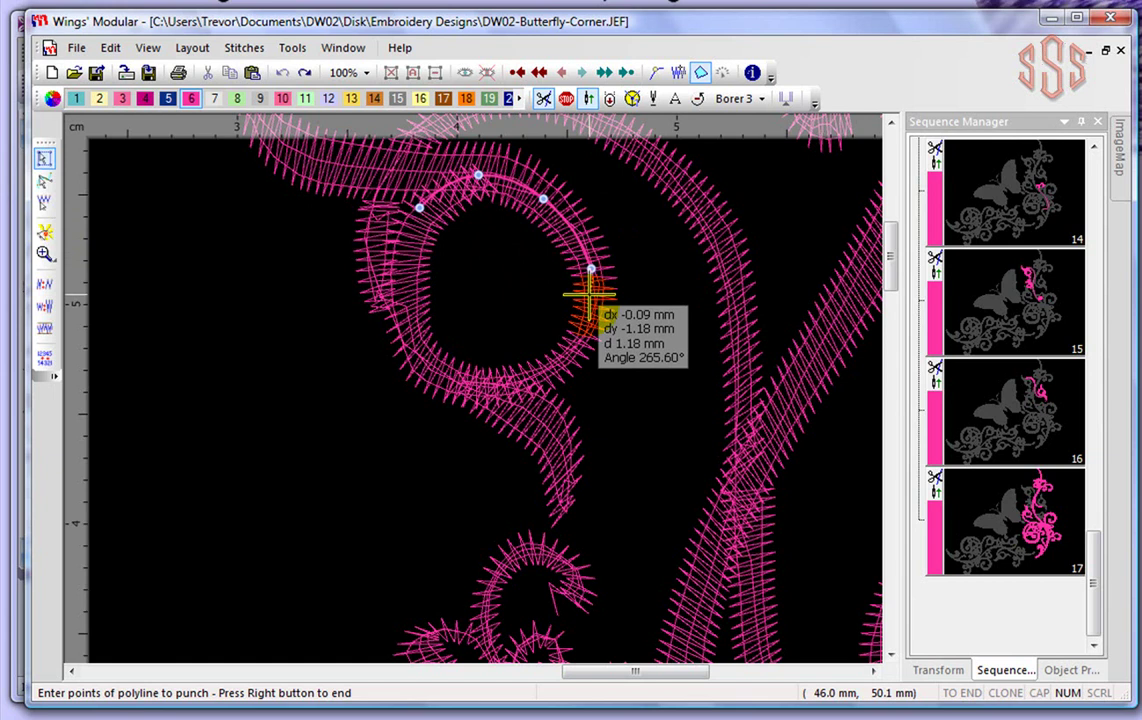
{"action": "left_click", "coordinate": [574, 352]}
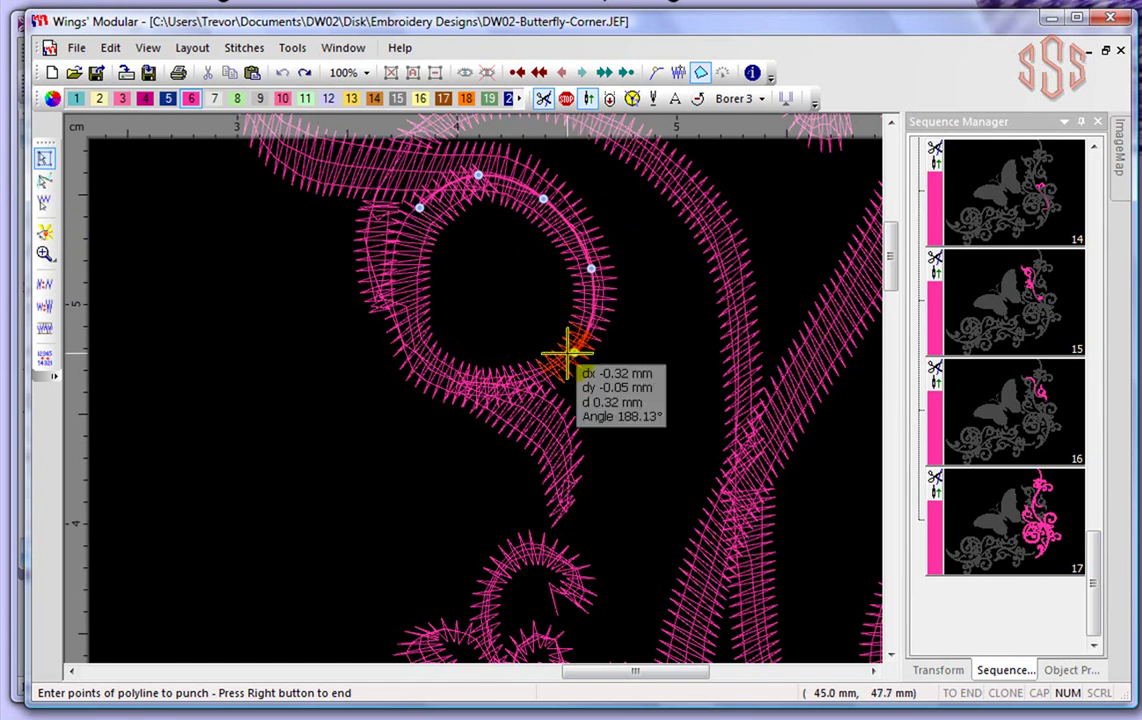
{"action": "left_click", "coordinate": [505, 386]}
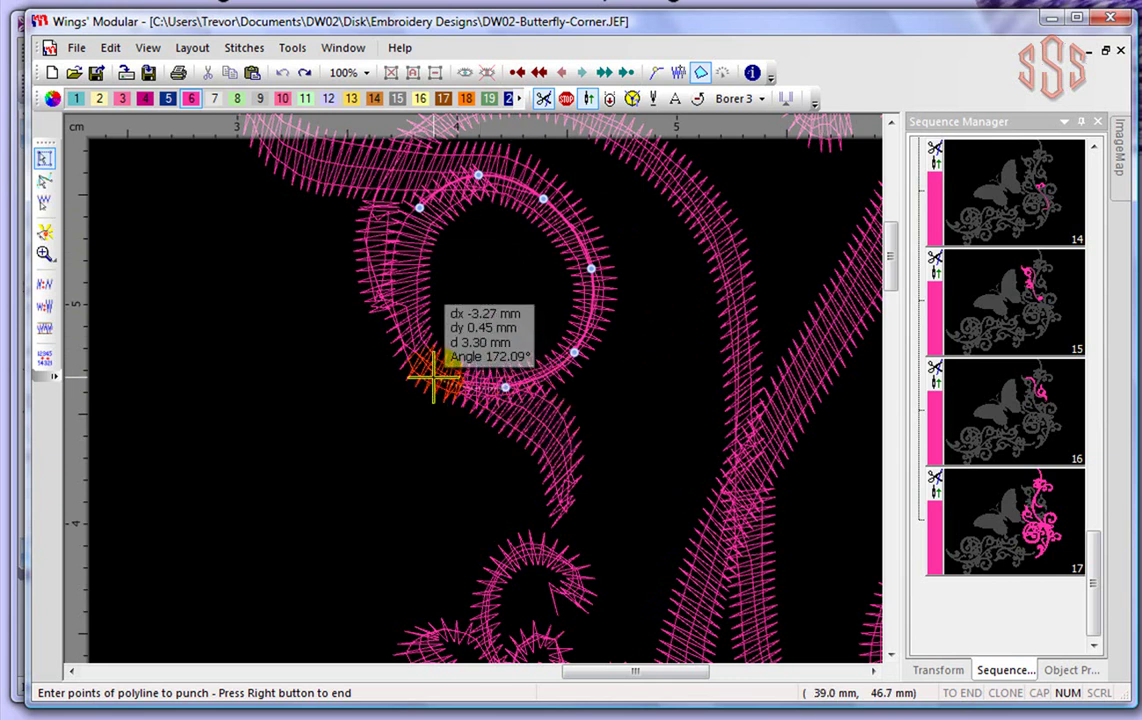
{"action": "left_click", "coordinate": [433, 377]}
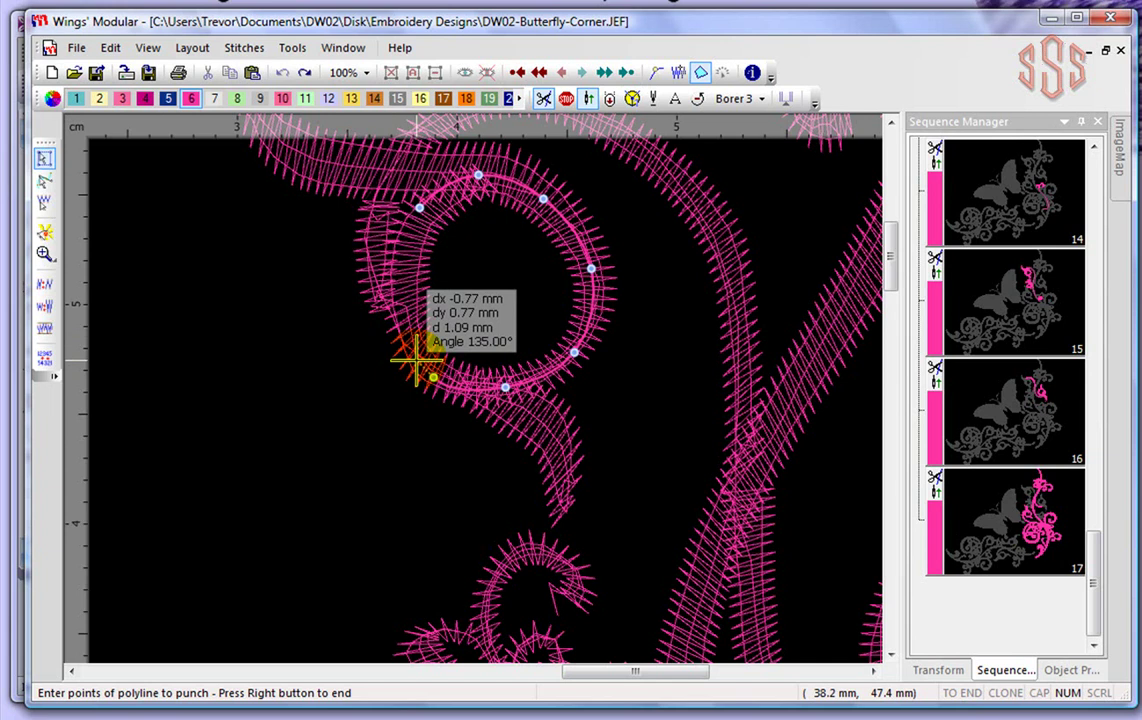
{"action": "left_click", "coordinate": [403, 320]}
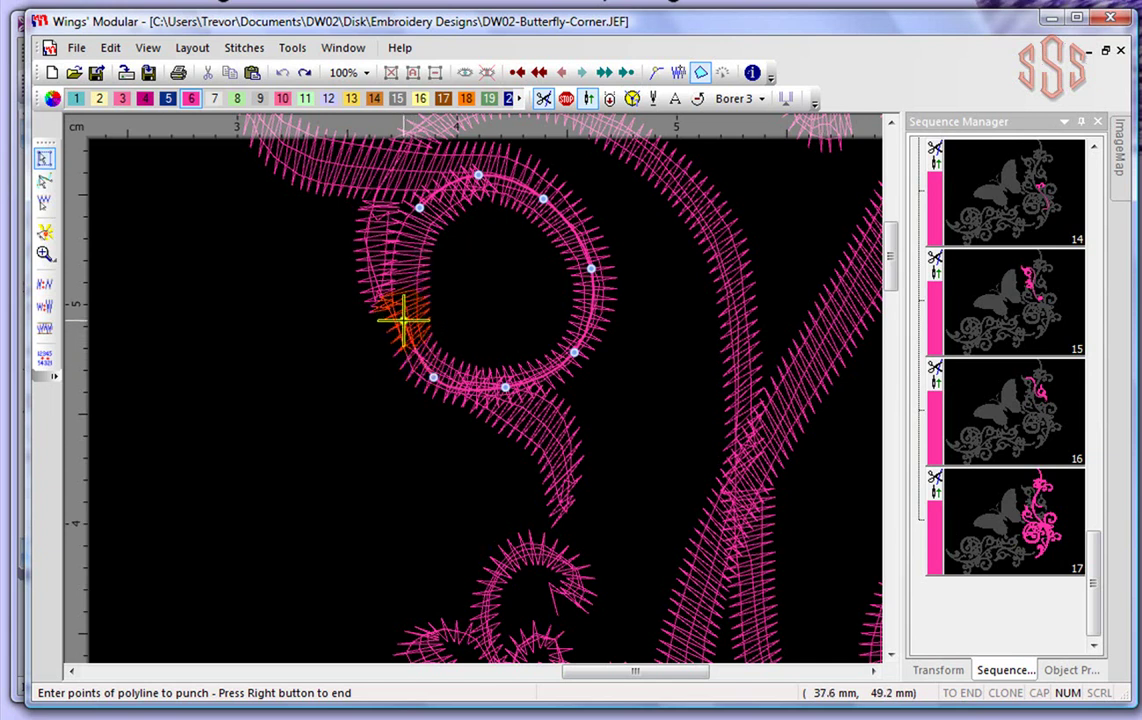
{"action": "left_click", "coordinate": [404, 265]}
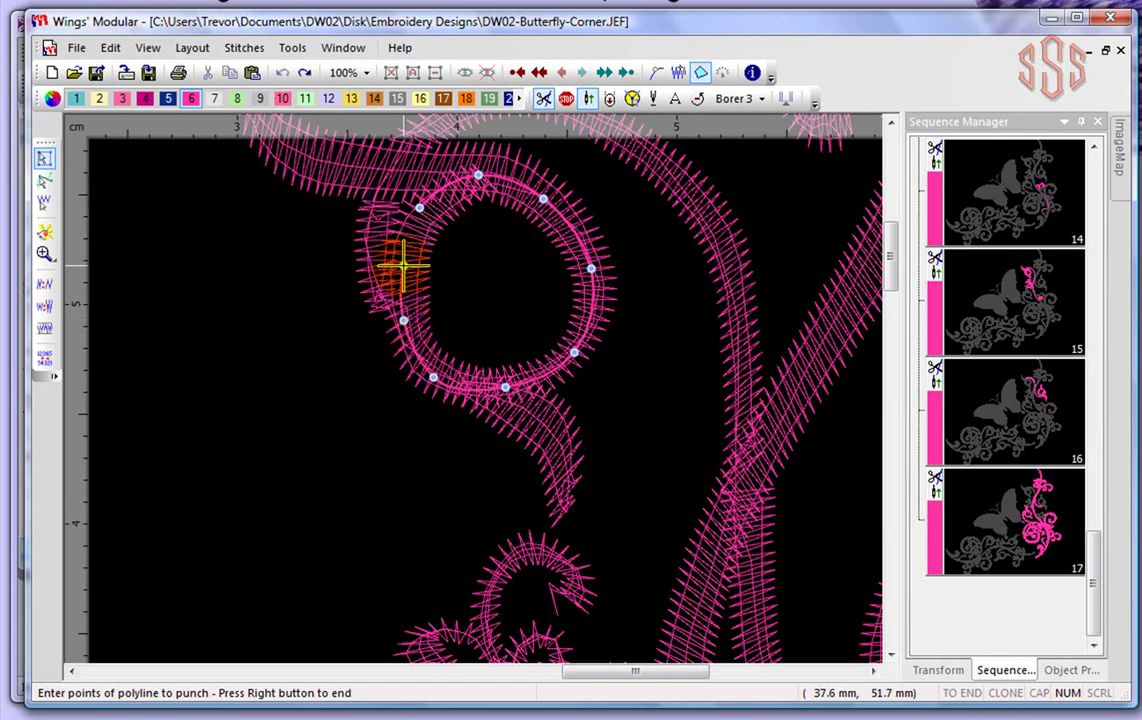
{"action": "left_click", "coordinate": [419, 207]}
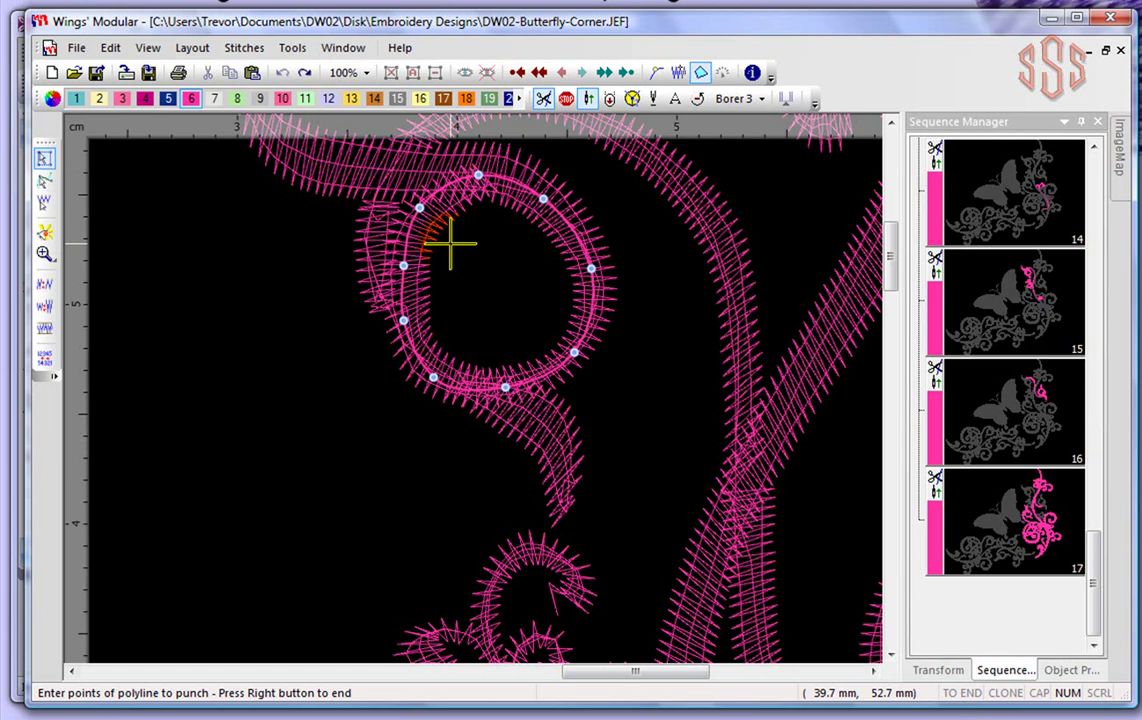
Finish the 76-stitch Venere cut ring and move it first in the sequence with Layout > To back
{"action": "right_click", "coordinate": [450, 244]}
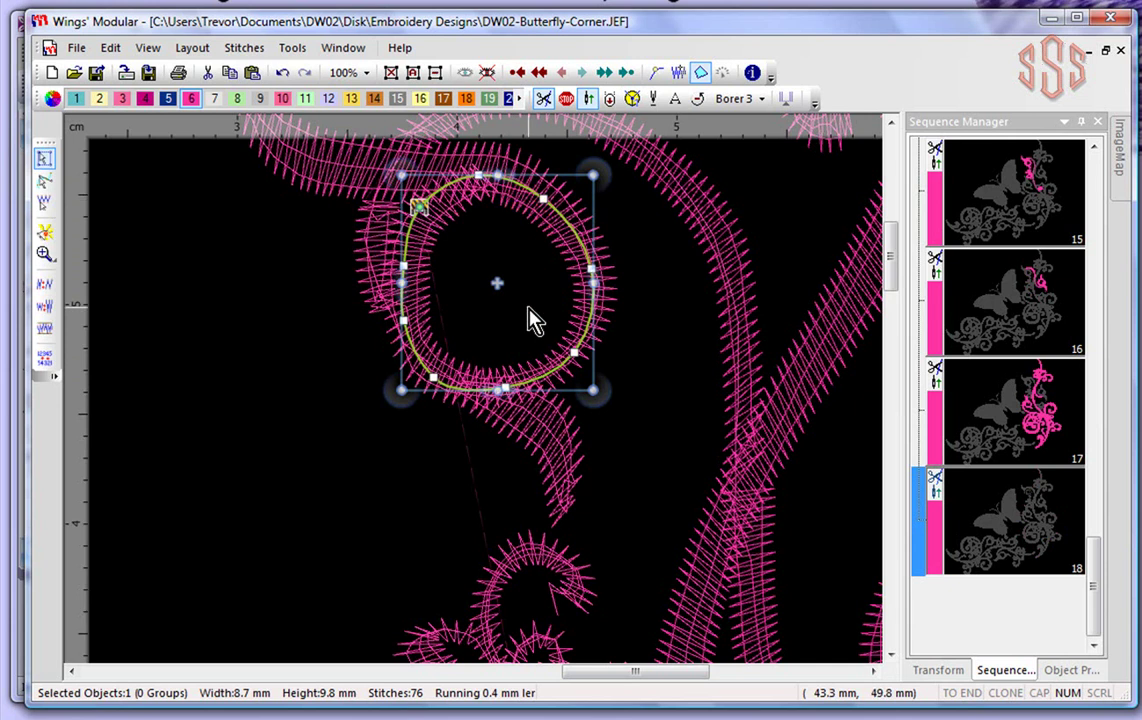
{"action": "left_click", "coordinate": [249, 274]}
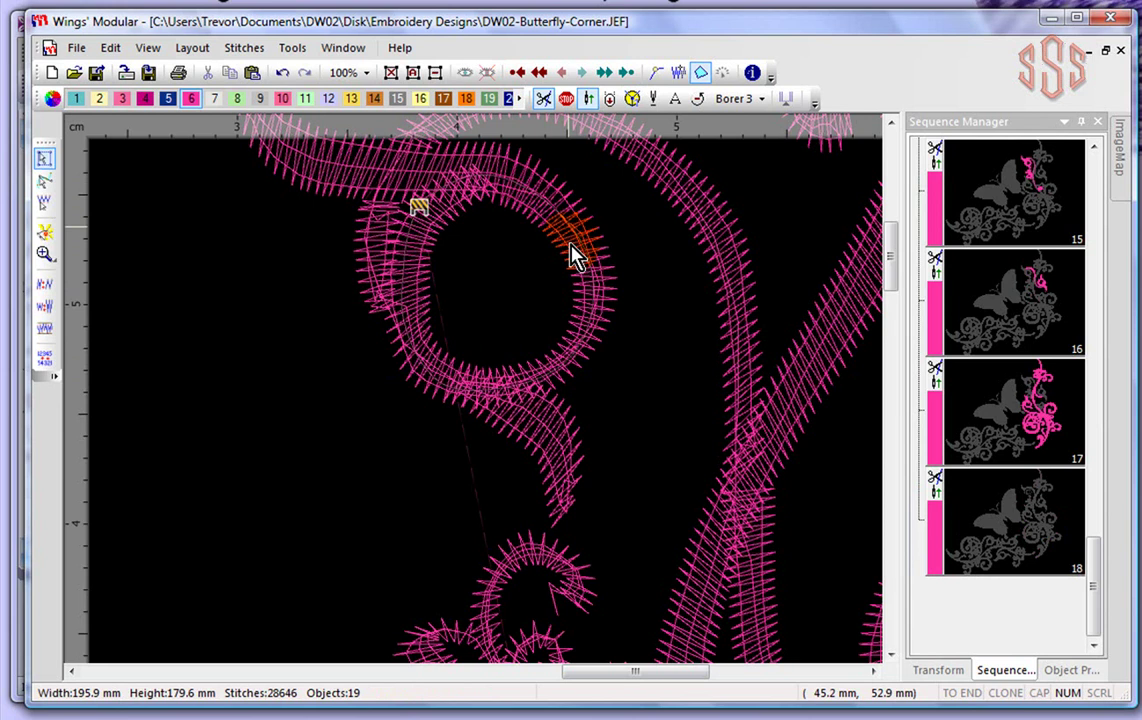
{"action": "left_click", "coordinate": [1022, 530]}
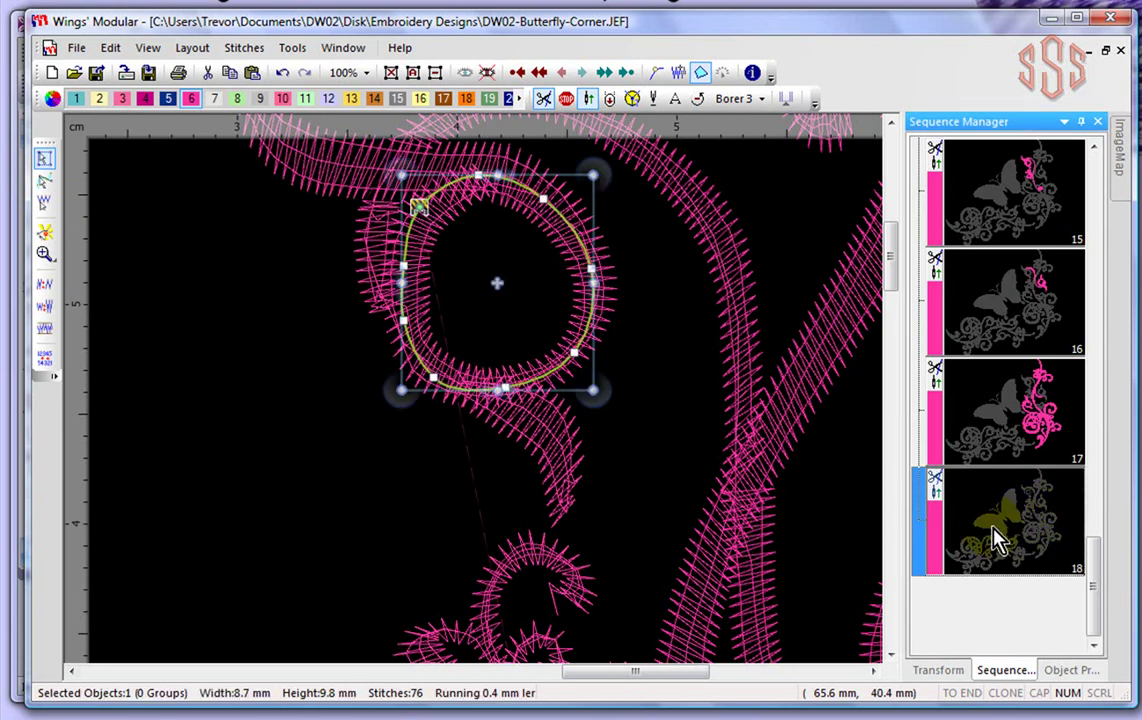
{"action": "left_click", "coordinate": [191, 48]}
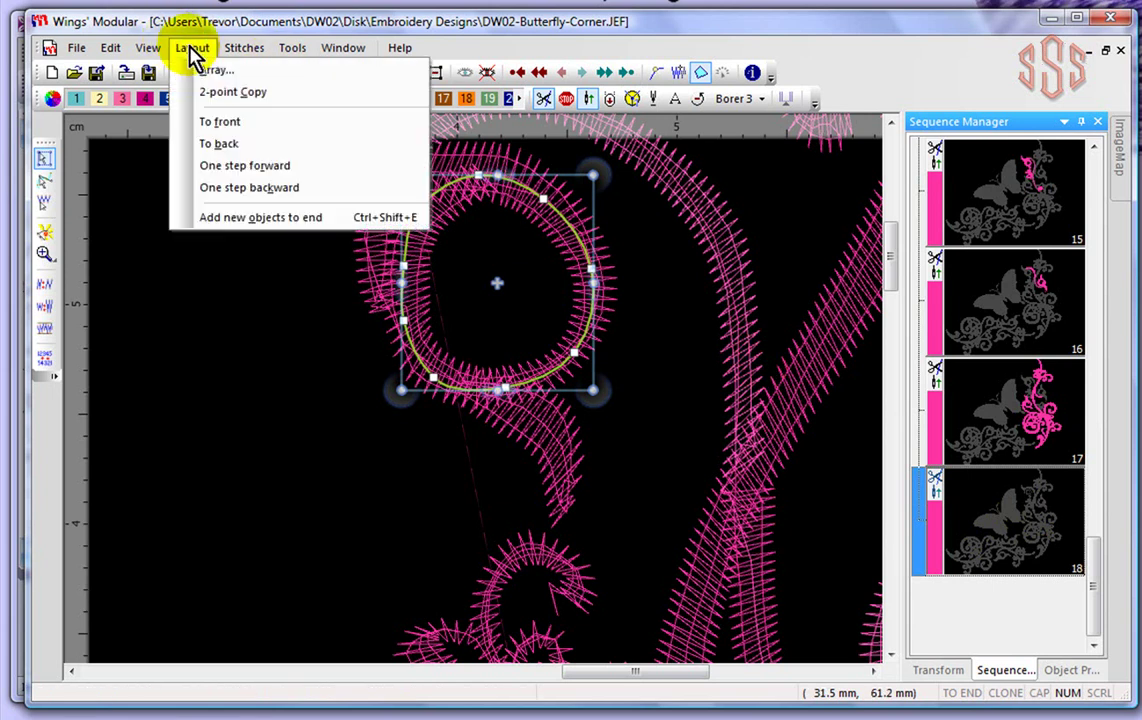
{"action": "left_click", "coordinate": [210, 146]}
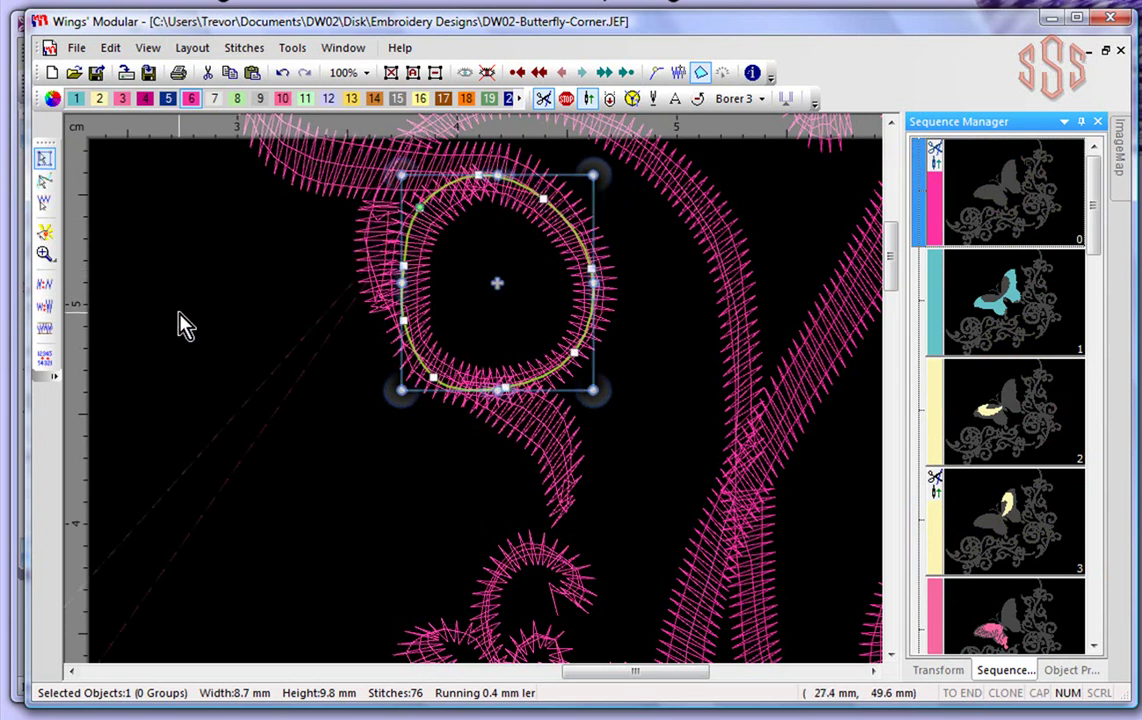
Zoom out and digitize a five-point closed Venere cut oval right of the flourish, 32.9 × 35.4 mm
{"action": "scroll", "coordinate": [180, 314], "scroll_direction": "down", "scroll_amount": 5}
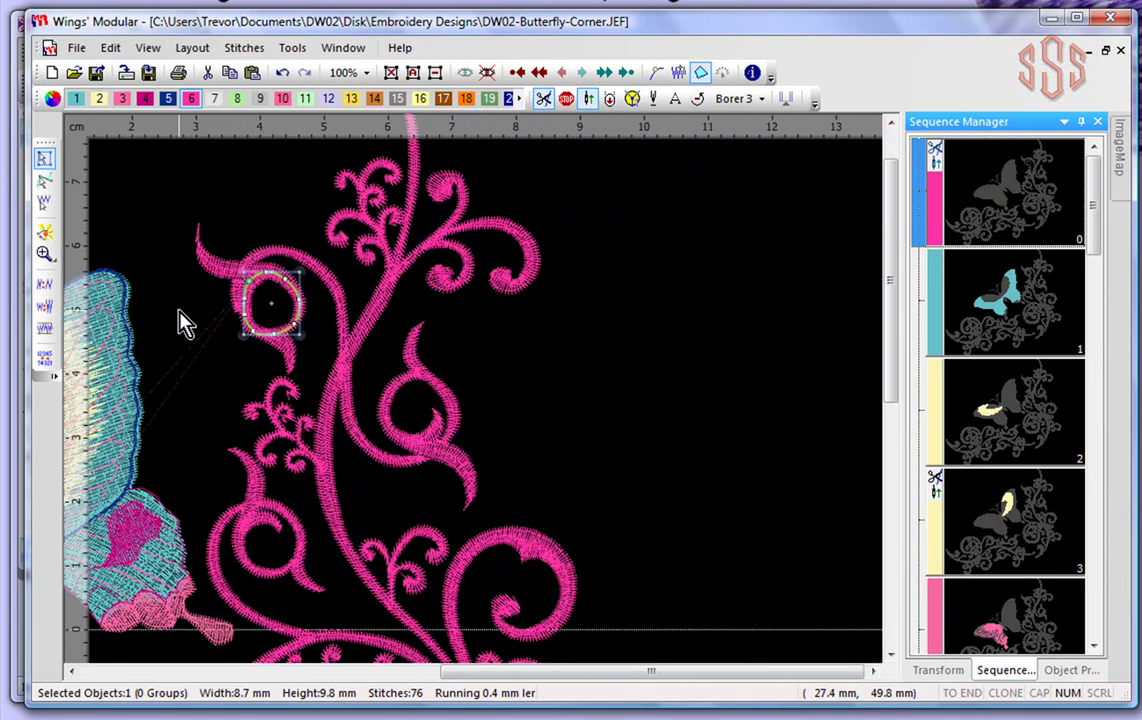
{"action": "scroll", "coordinate": [180, 323], "scroll_direction": "down", "scroll_amount": 3}
{"action": "left_click", "coordinate": [558, 323]}
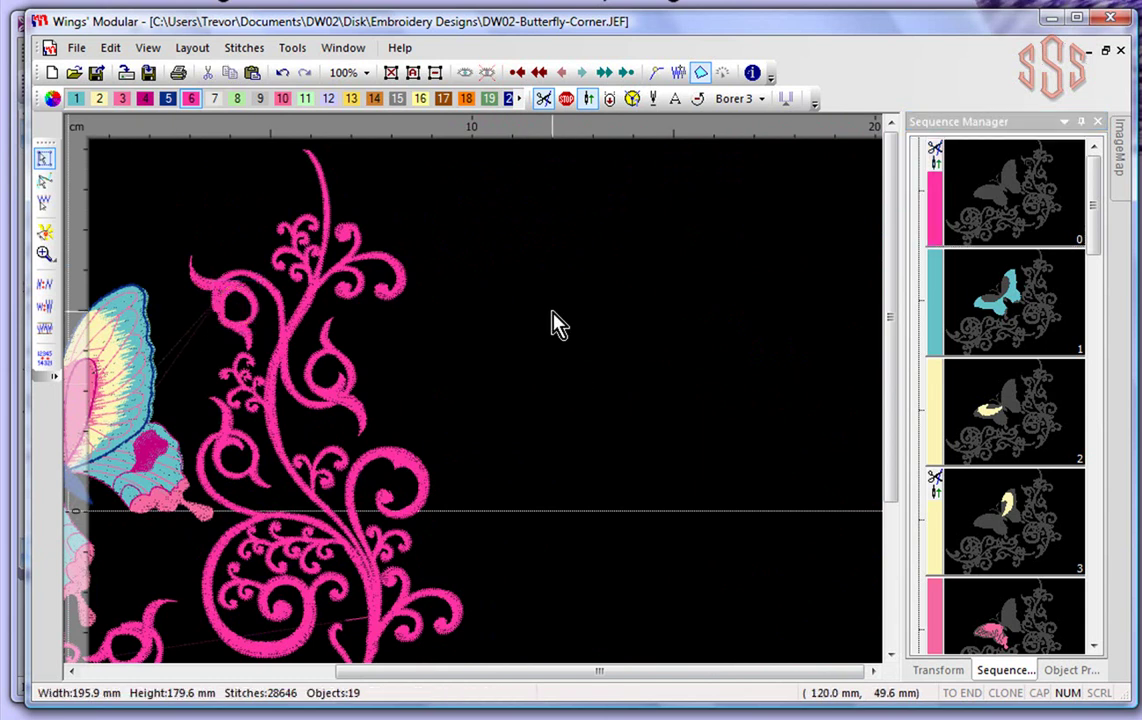
{"action": "left_click", "coordinate": [293, 48]}
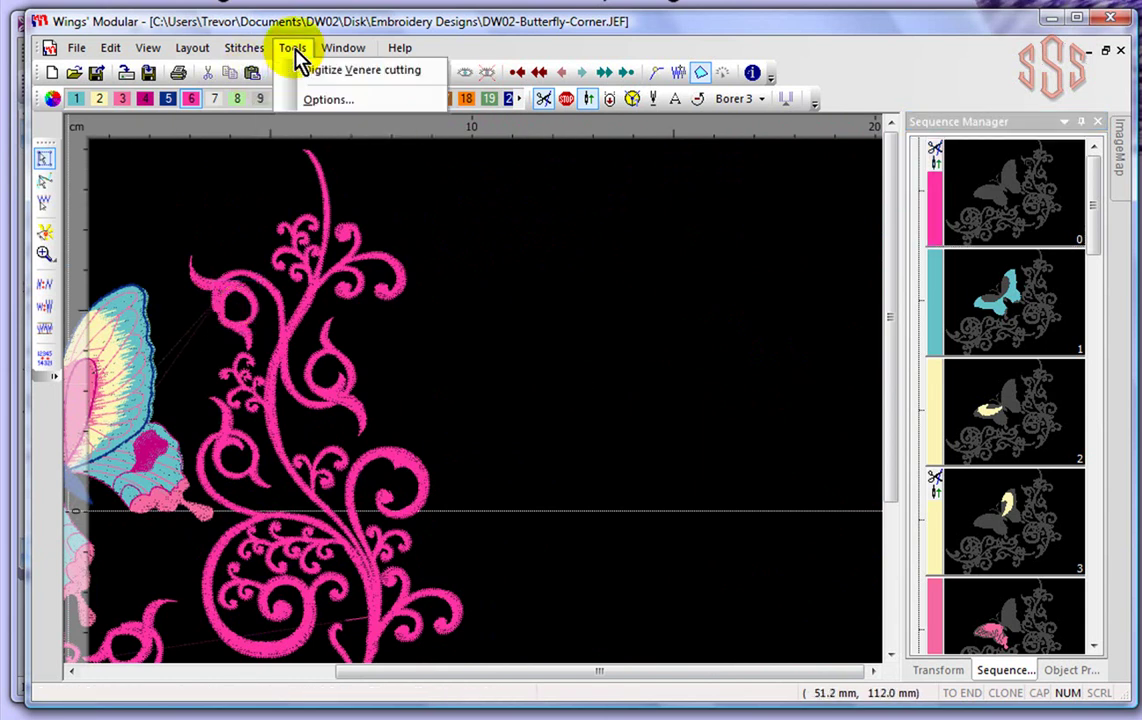
{"action": "left_click", "coordinate": [328, 72]}
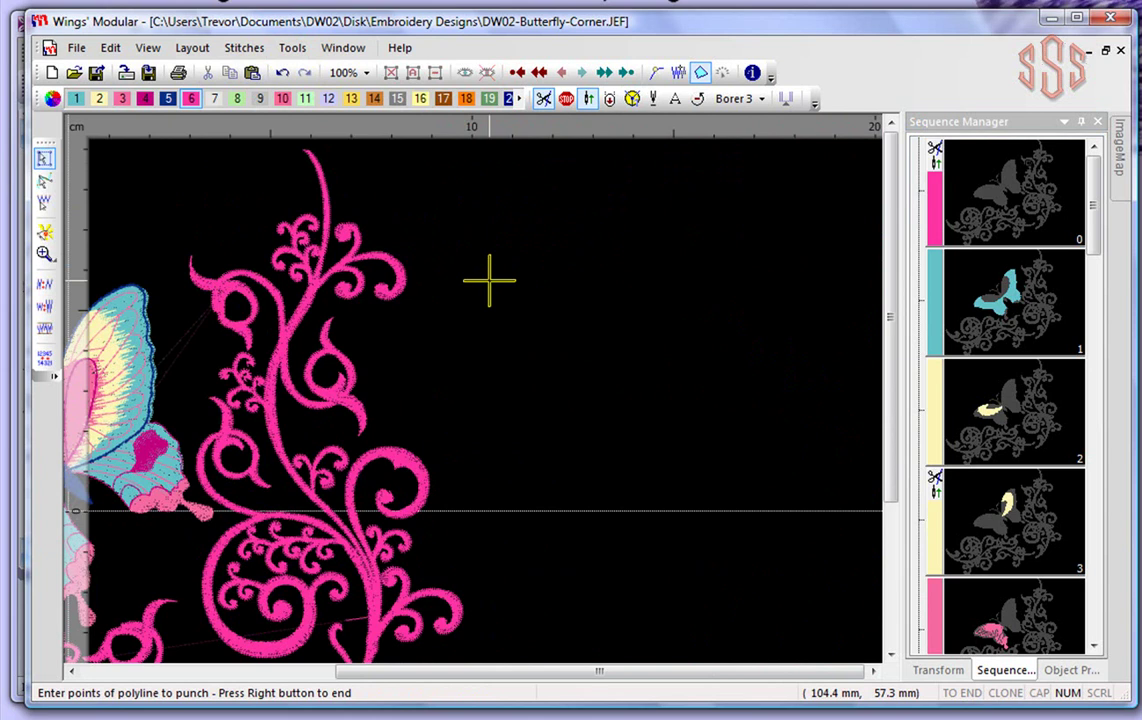
{"action": "left_click", "coordinate": [472, 251]}
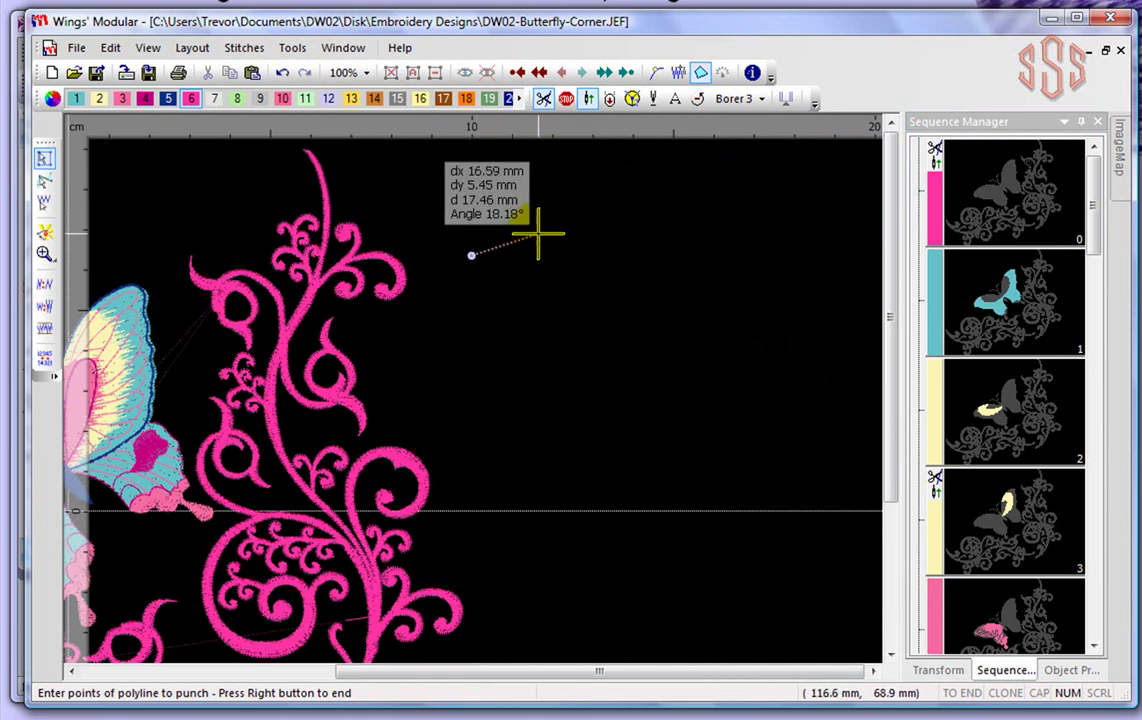
{"action": "left_click", "coordinate": [539, 234]}
{"action": "left_click", "coordinate": [556, 344]}
{"action": "left_click", "coordinate": [449, 361]}
{"action": "left_click", "coordinate": [437, 301]}
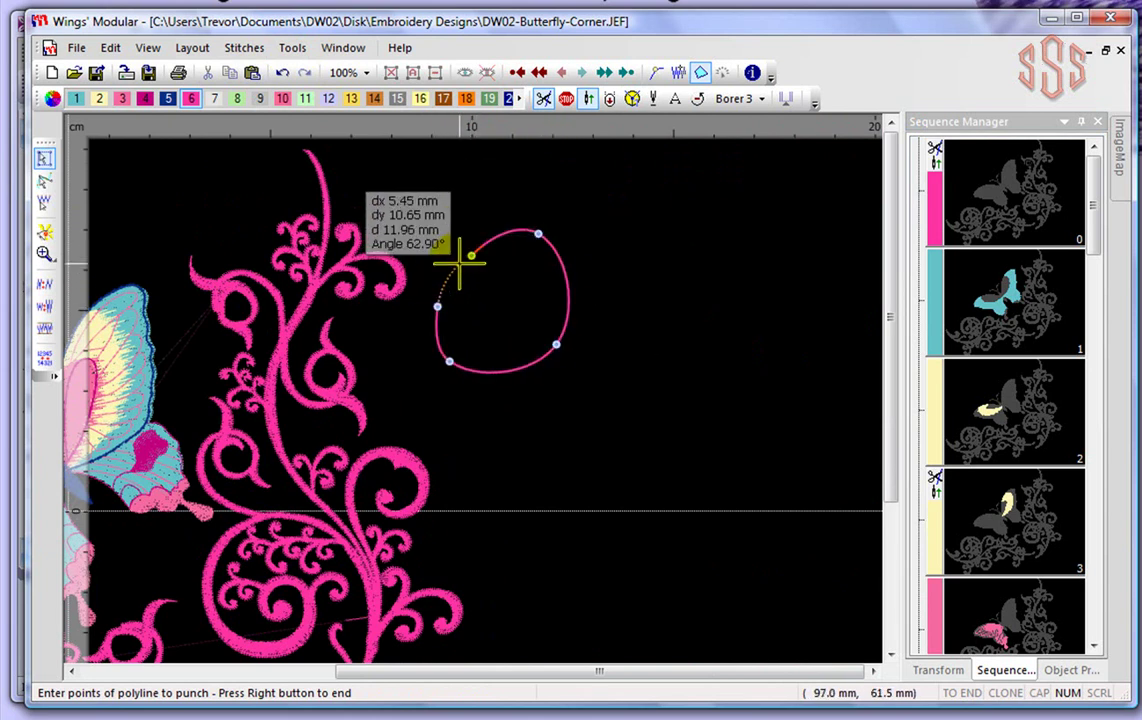
{"action": "right_click", "coordinate": [468, 236]}
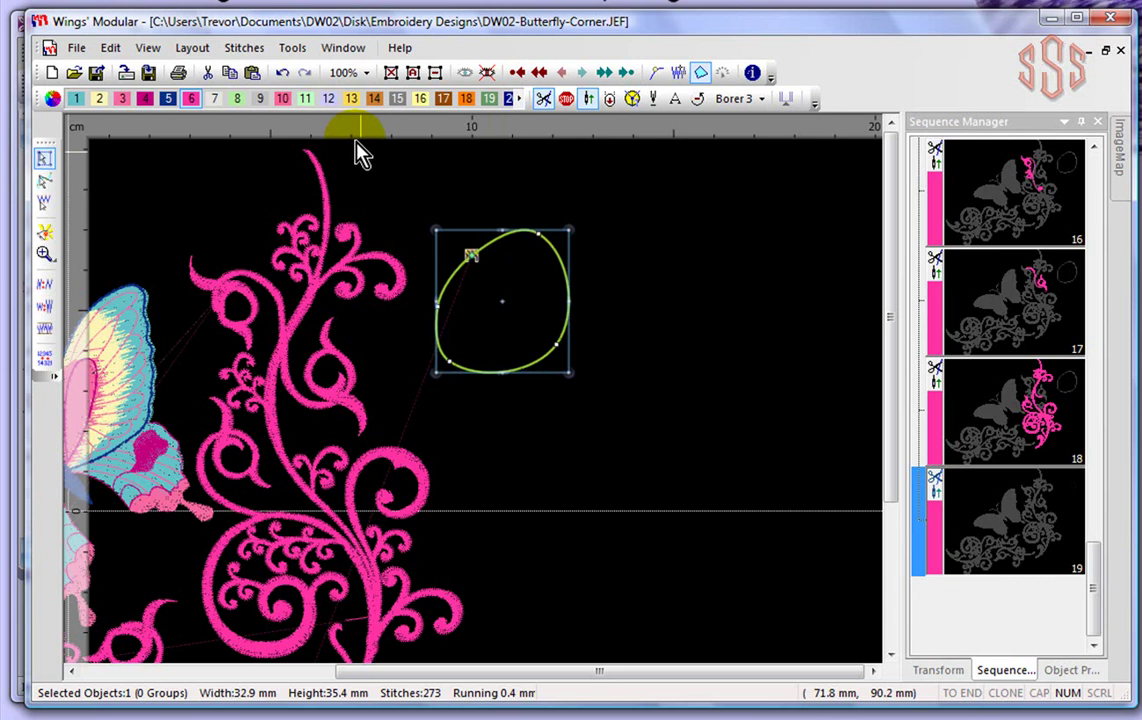
{"action": "left_click", "coordinate": [293, 50]}
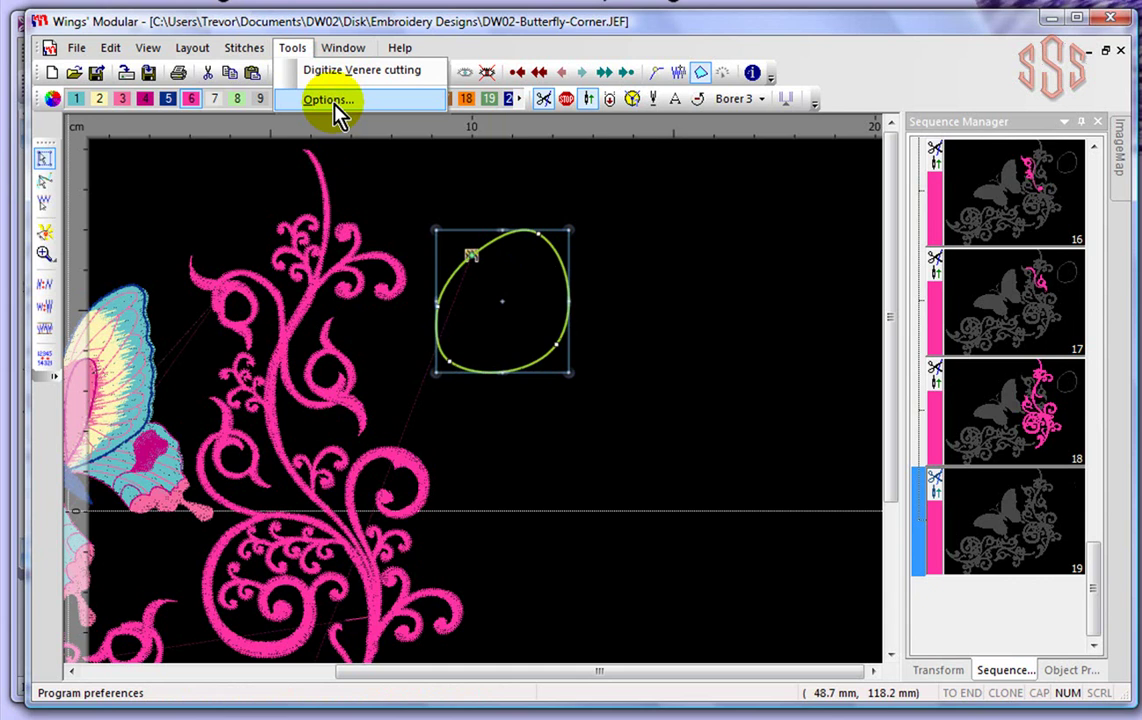
{"action": "left_click", "coordinate": [347, 42]}
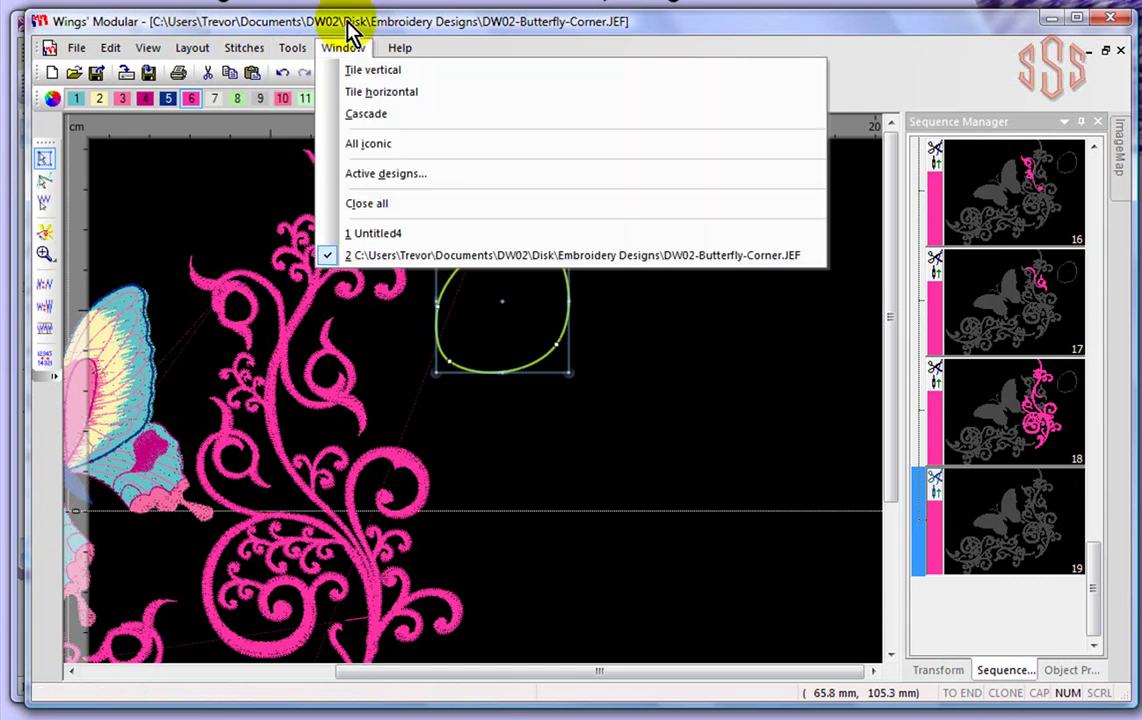
{"action": "left_click", "coordinate": [347, 22]}
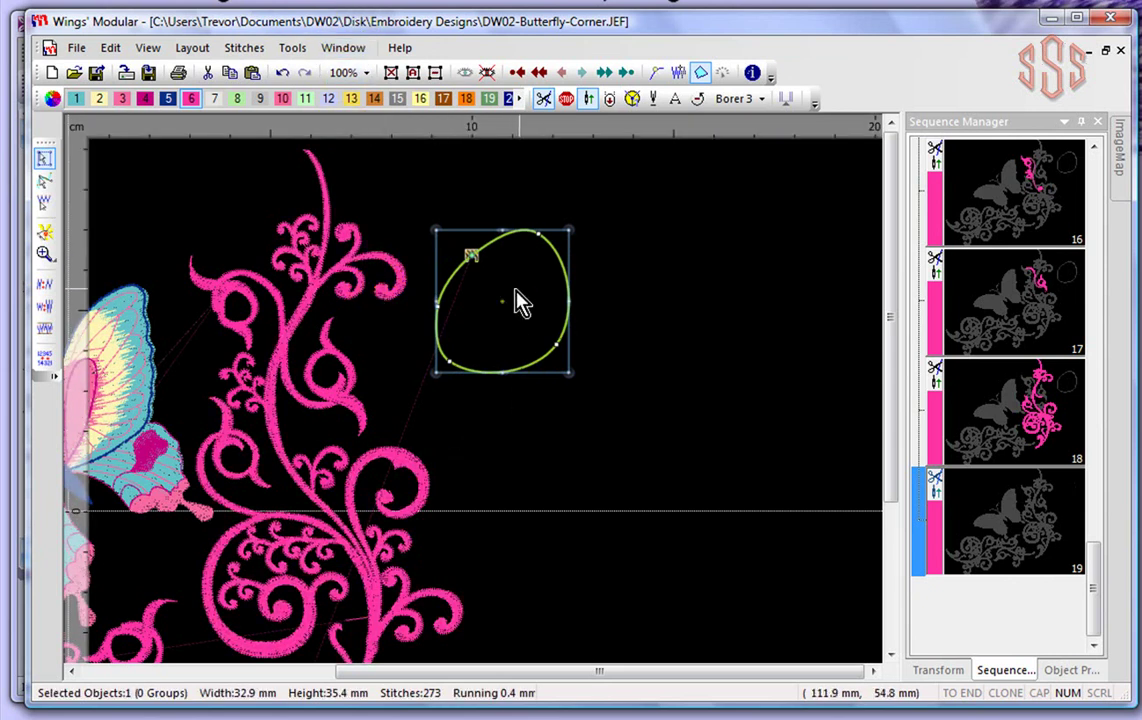
{"action": "left_click", "coordinate": [618, 313]}
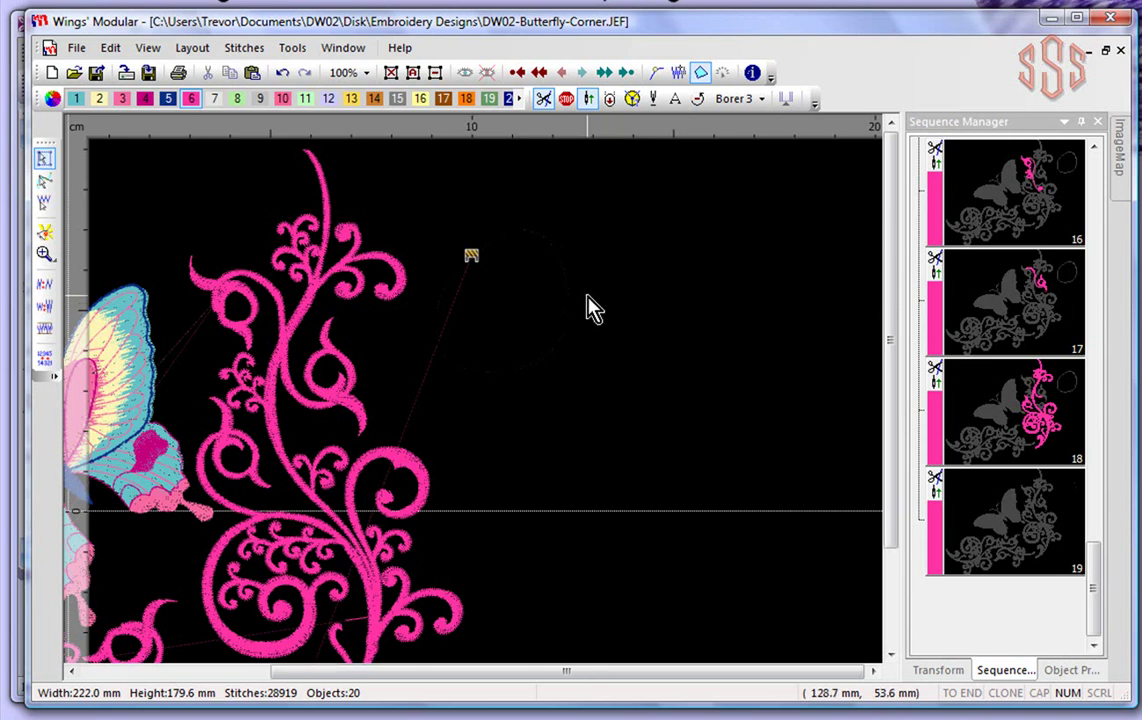
{"action": "scroll", "coordinate": [590, 308], "scroll_direction": "down", "scroll_amount": 3}
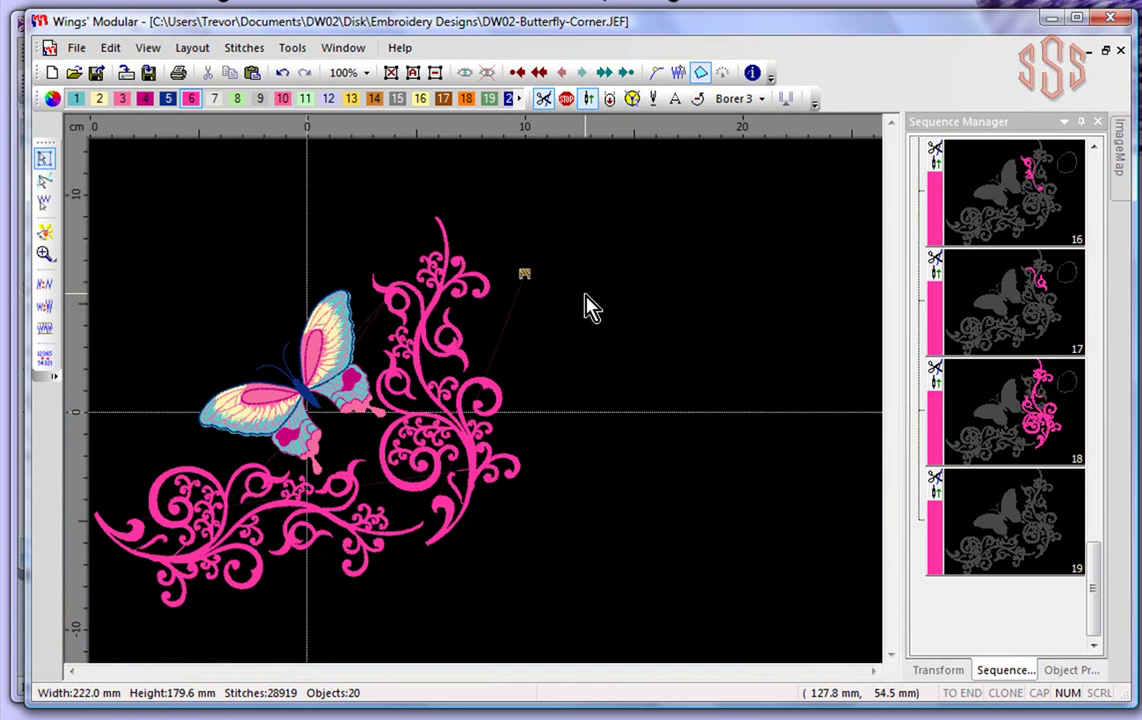
{"action": "left_click", "coordinate": [399, 101]}
Switch to the Untitled4 six-pointed star design and select its cyan fill object
{"action": "left_click", "coordinate": [343, 48]}
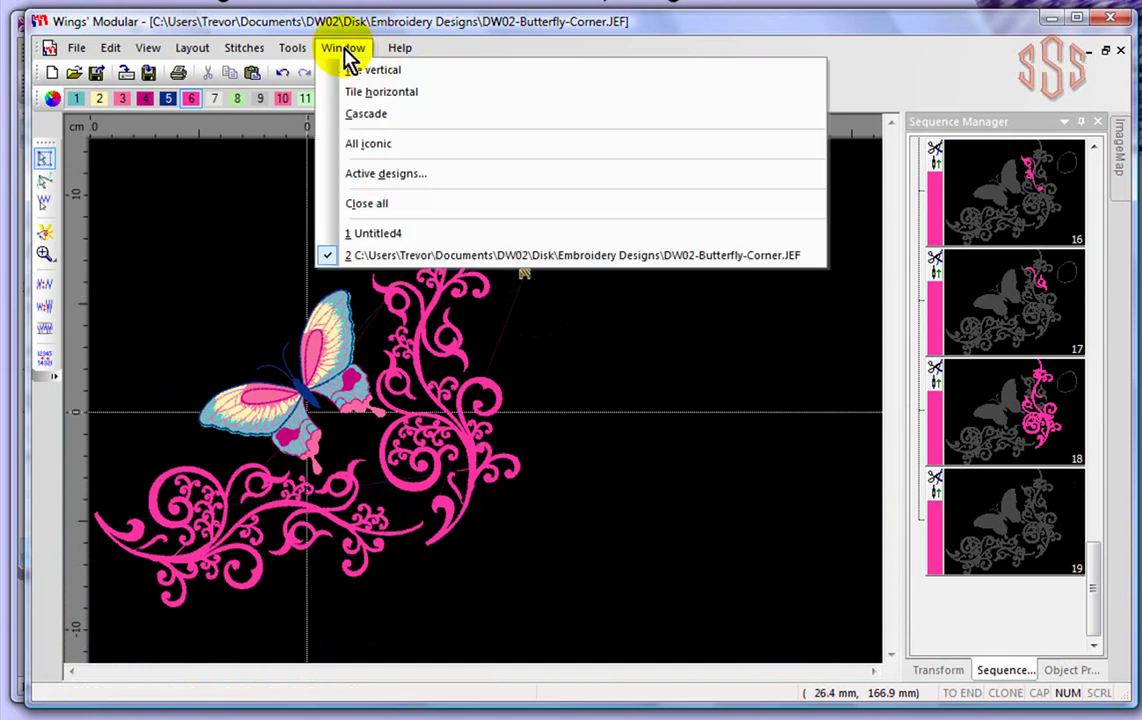
{"action": "left_click", "coordinate": [374, 236]}
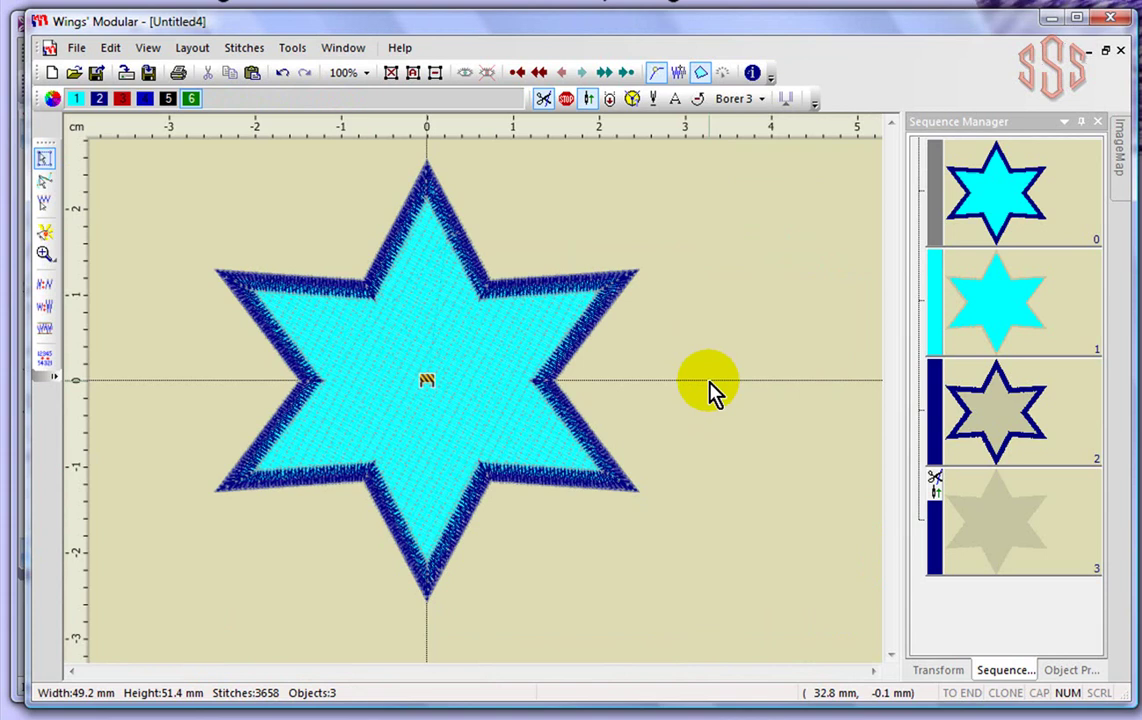
{"action": "left_click", "coordinate": [998, 311]}
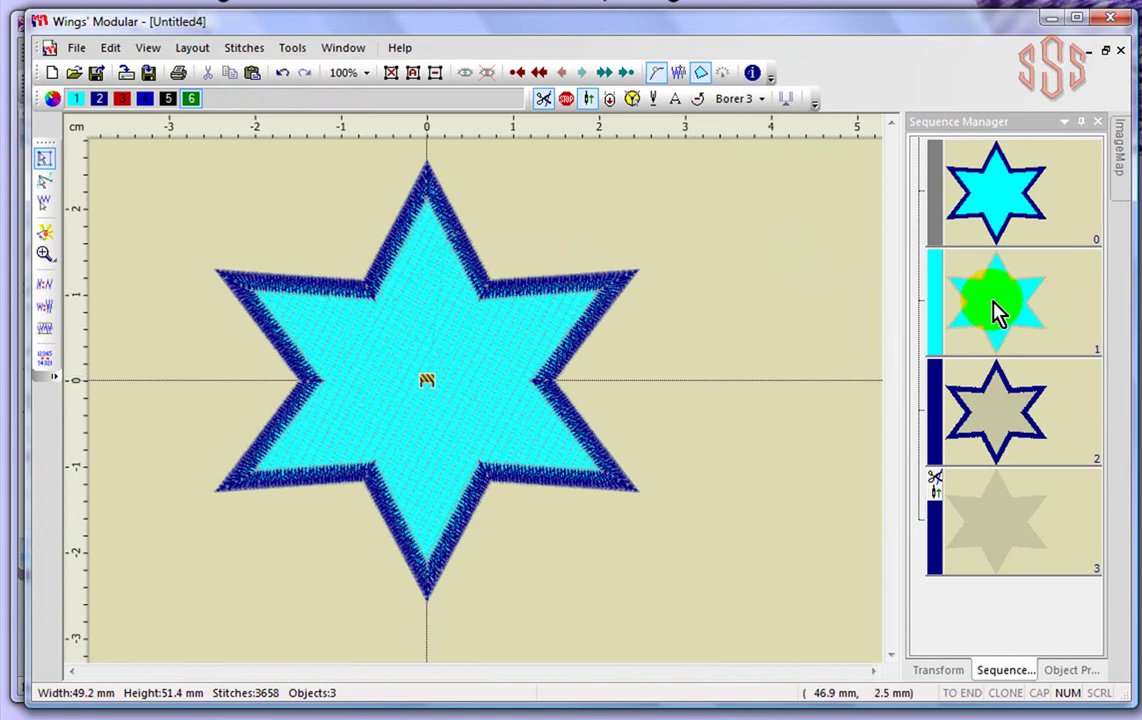
{"action": "left_click", "coordinate": [995, 300]}
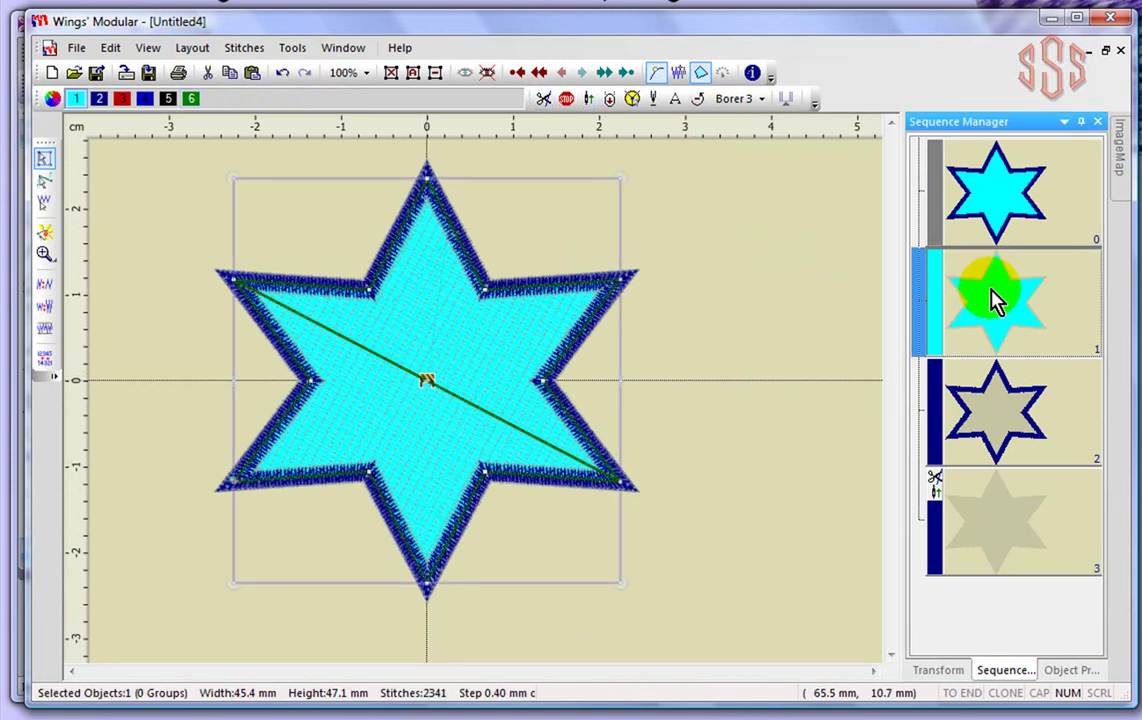
{"action": "left_click", "coordinate": [989, 414]}
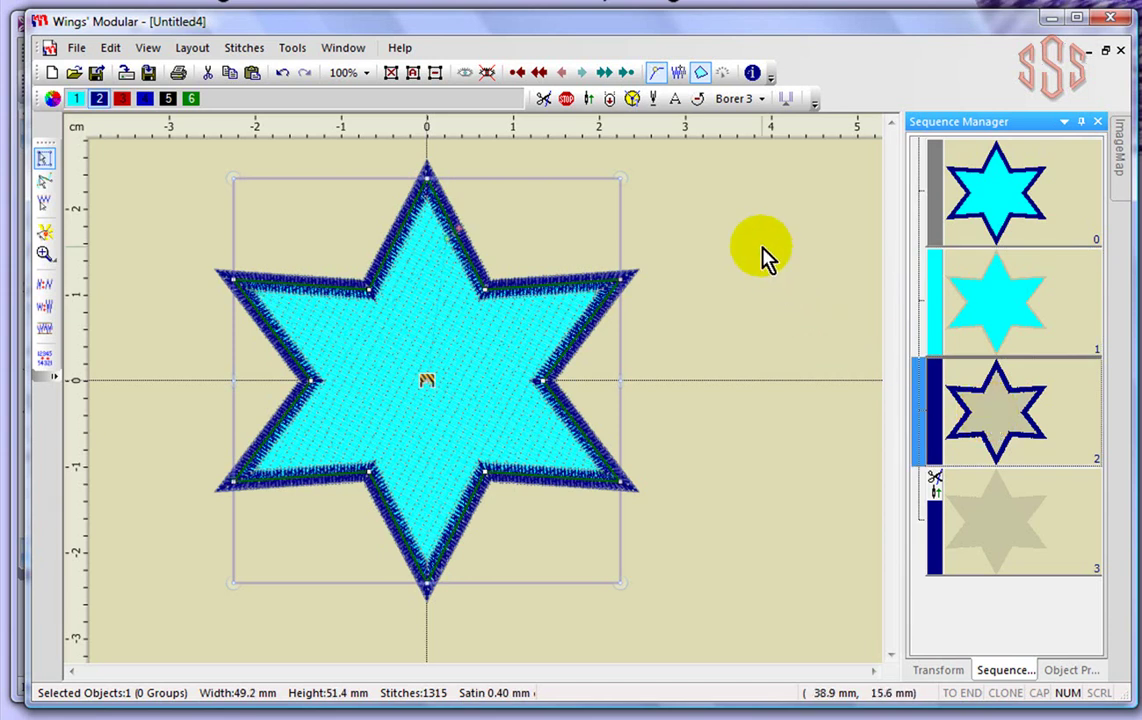
{"action": "left_click", "coordinate": [1003, 300]}
{"action": "left_click", "coordinate": [1003, 303]}
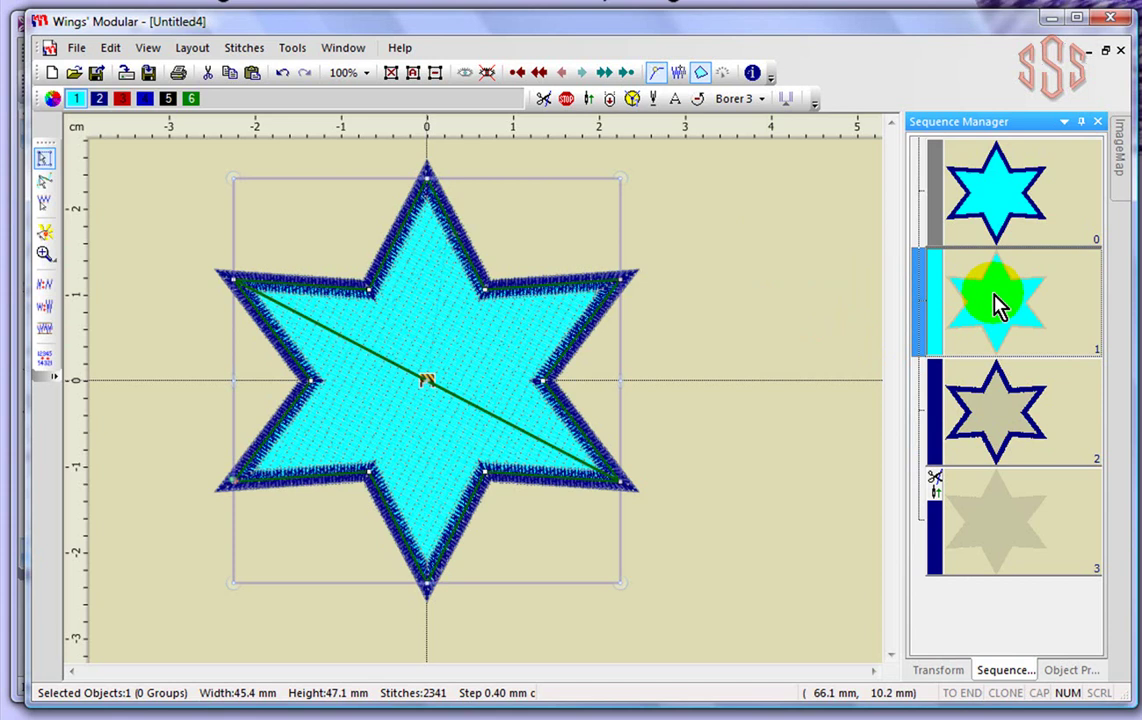
{"action": "left_click", "coordinate": [747, 319]}
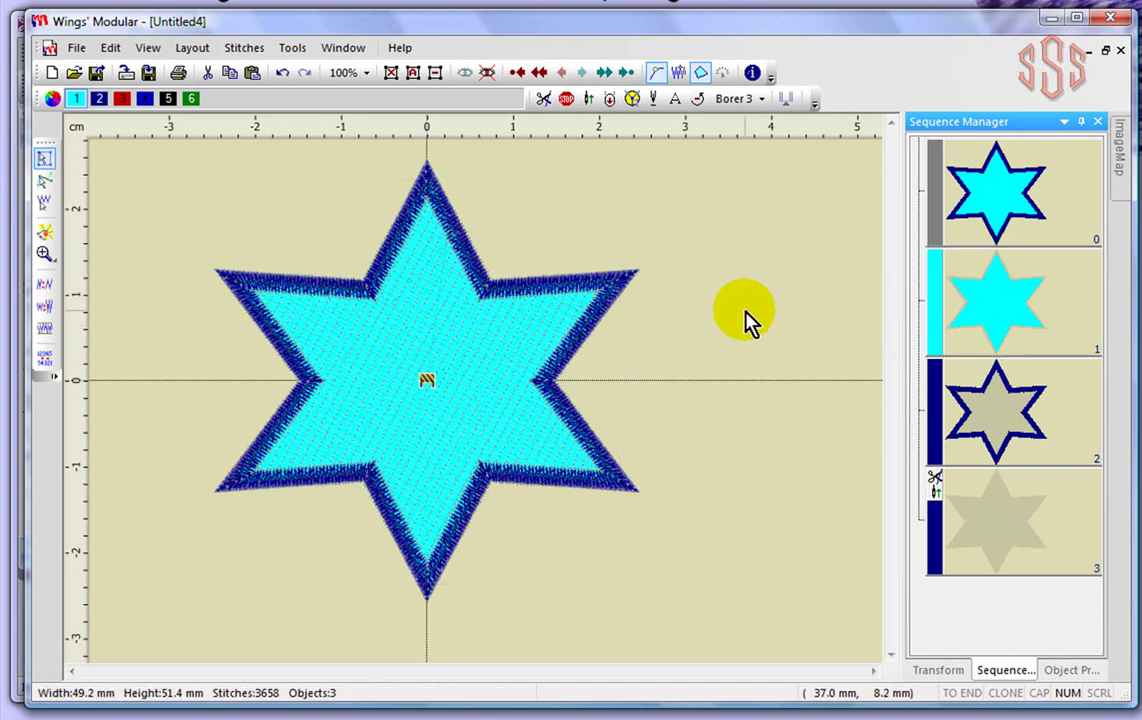
{"action": "left_click", "coordinate": [1015, 305]}
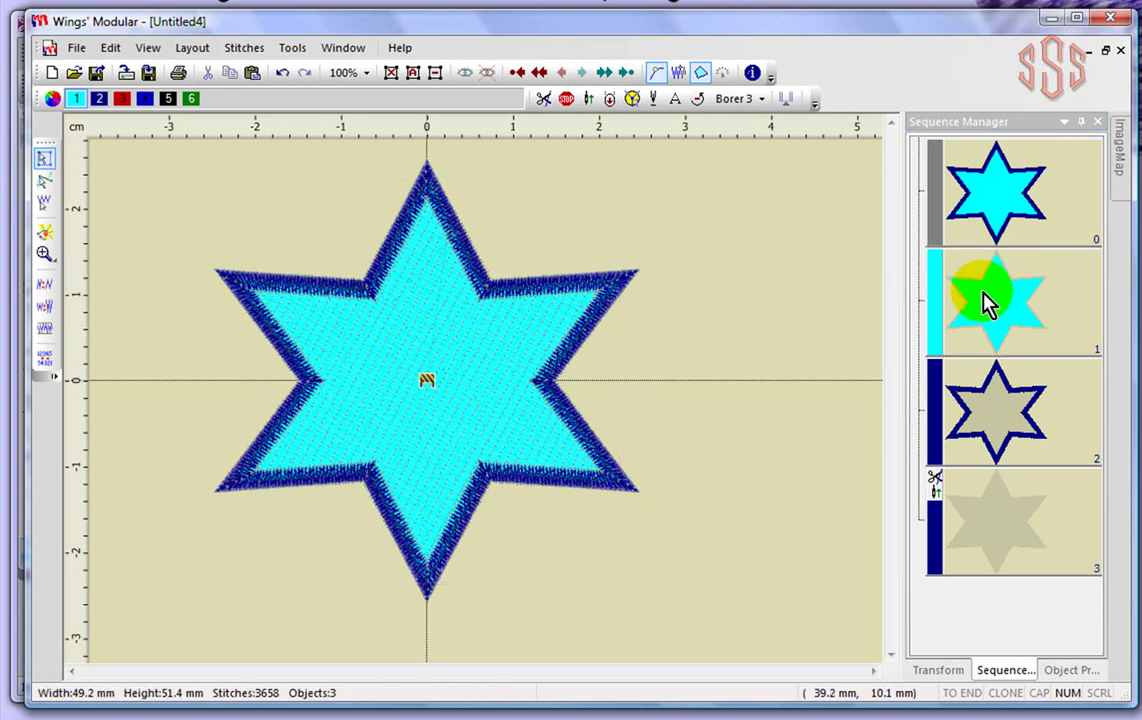
{"action": "left_click", "coordinate": [985, 303]}
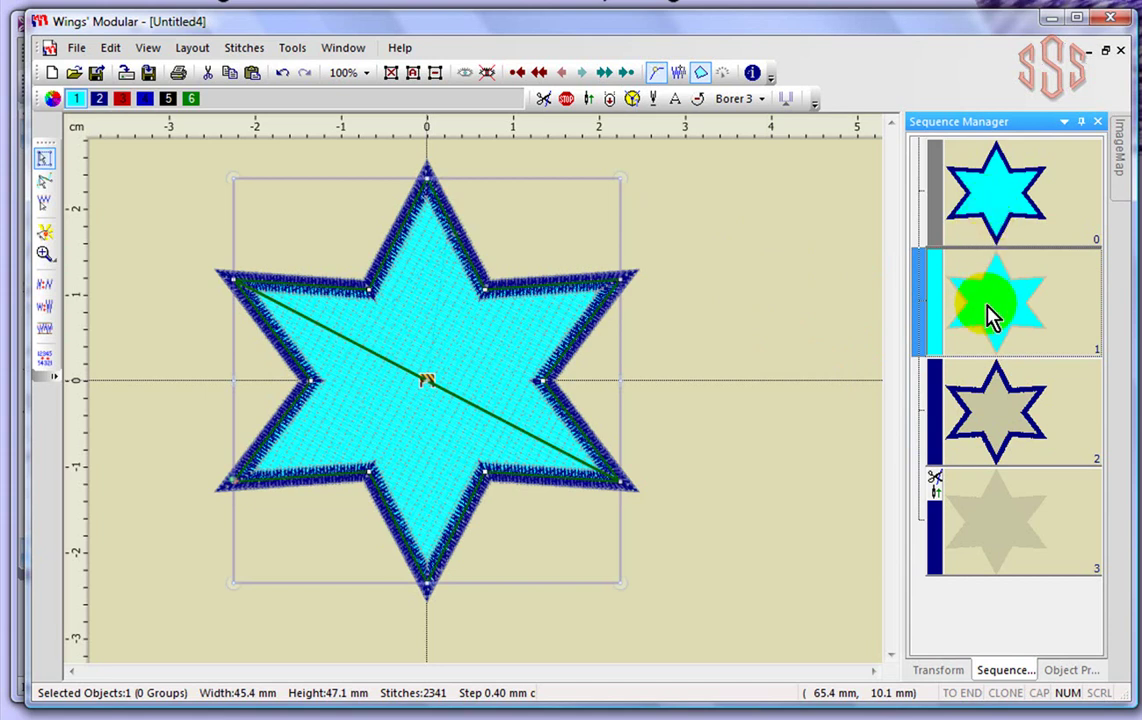
{"action": "left_click", "coordinate": [428, 316]}
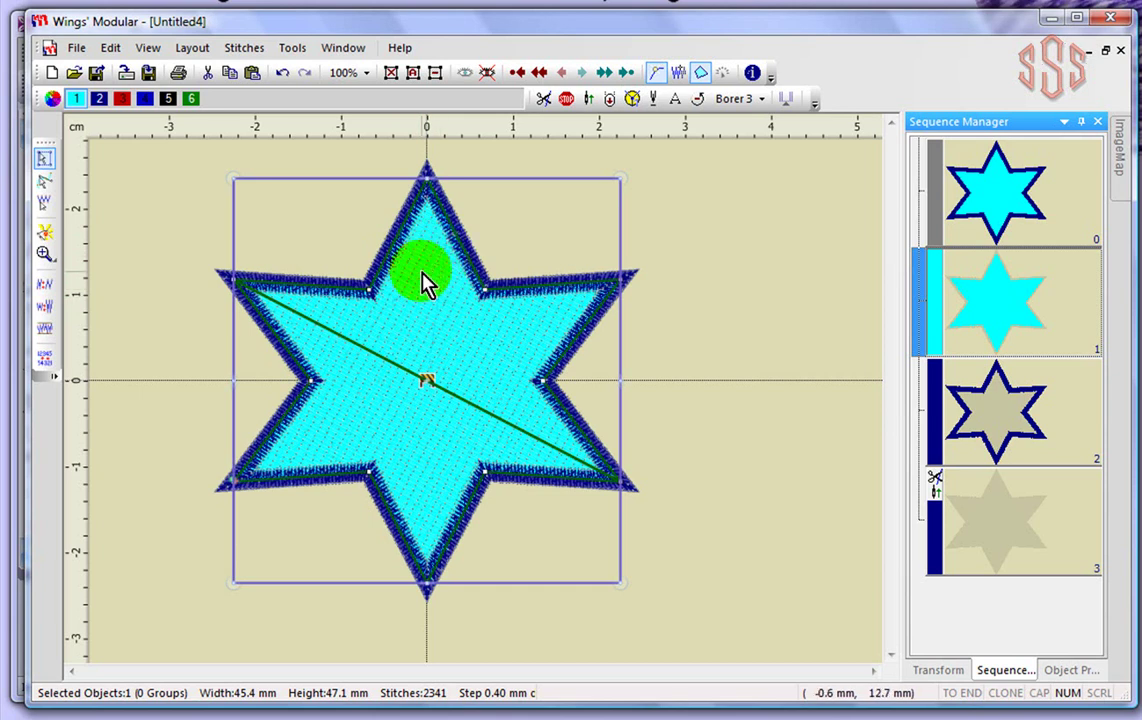
Change the star's cyan fill to Venere Cut, bringing the design to 1775 stitches, then deselect
{"action": "right_click", "coordinate": [424, 284]}
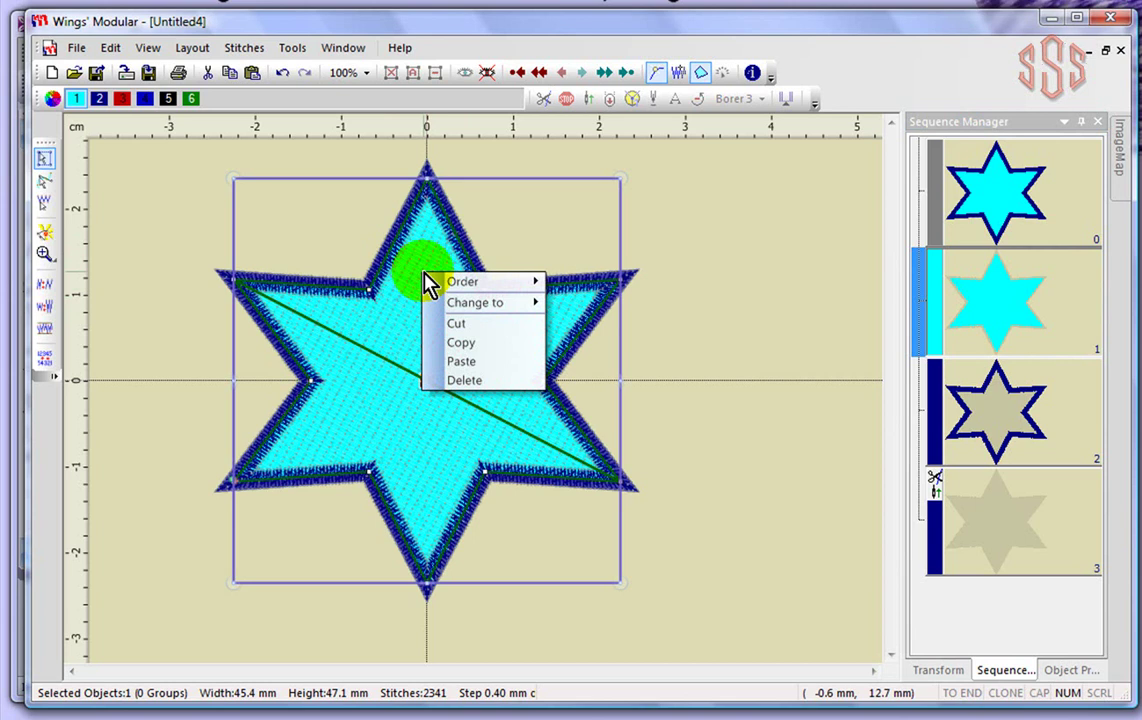
{"action": "mouse_move", "coordinate": [427, 276]}
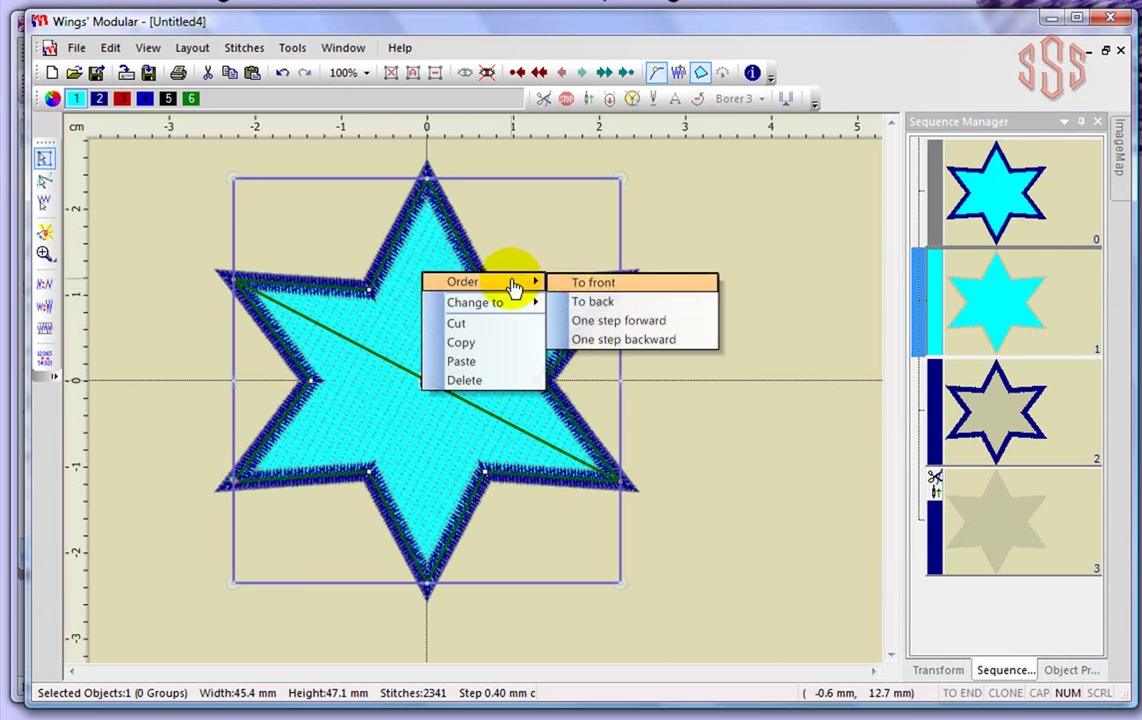
{"action": "mouse_move", "coordinate": [500, 305]}
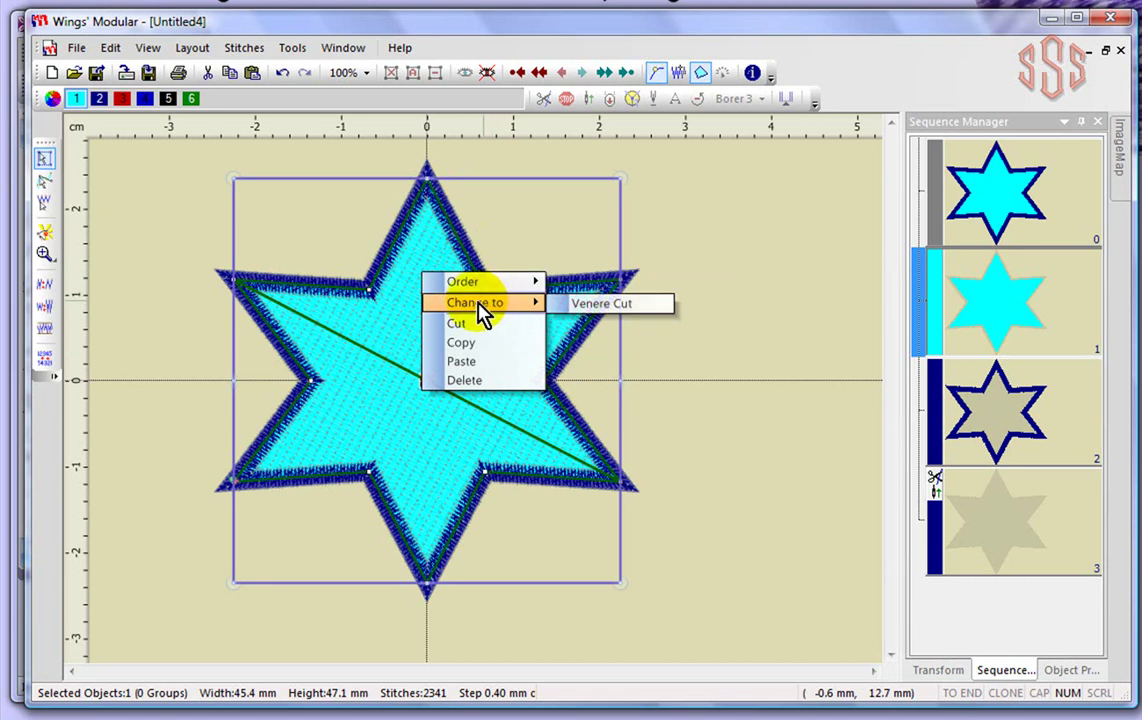
{"action": "left_click", "coordinate": [592, 310]}
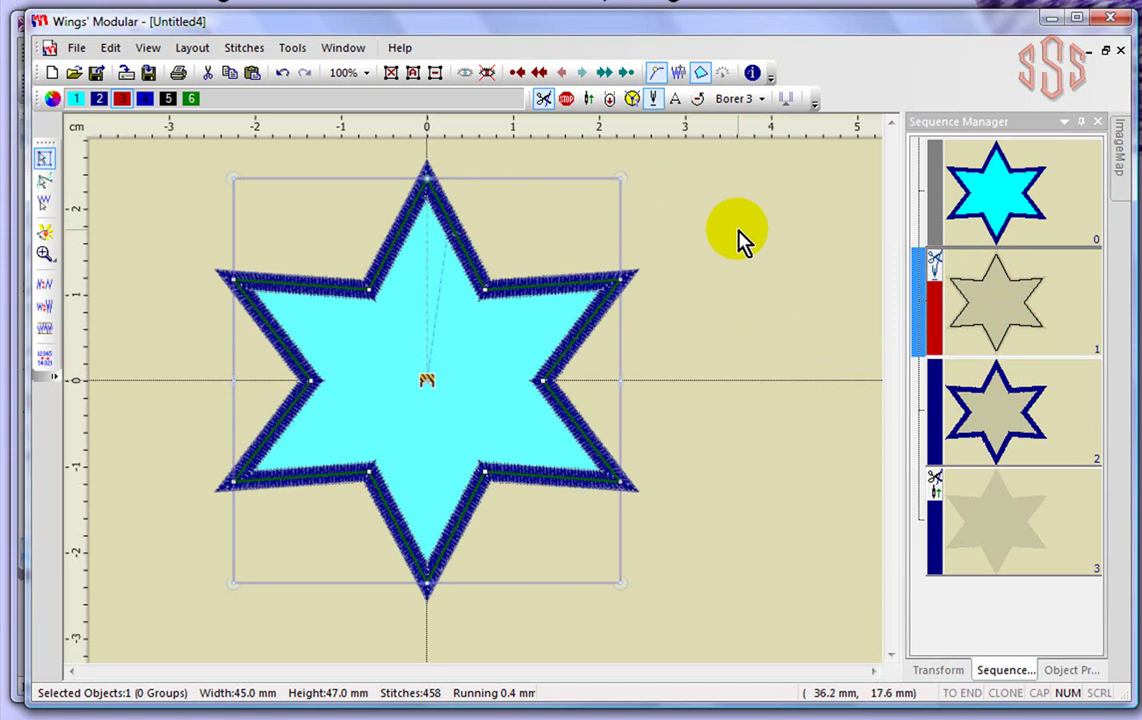
{"action": "left_click", "coordinate": [738, 231]}
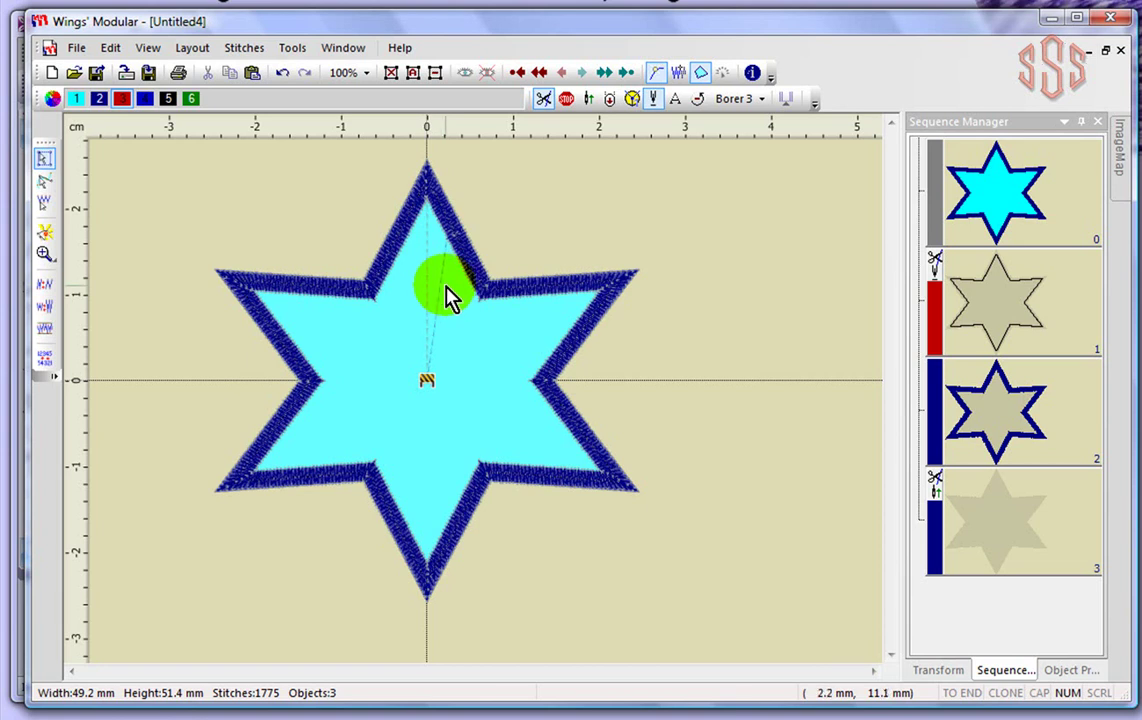
Start a Venere cutting line at the star's top tip and trace its right side to the bottom tip
{"action": "left_click", "coordinate": [292, 47]}
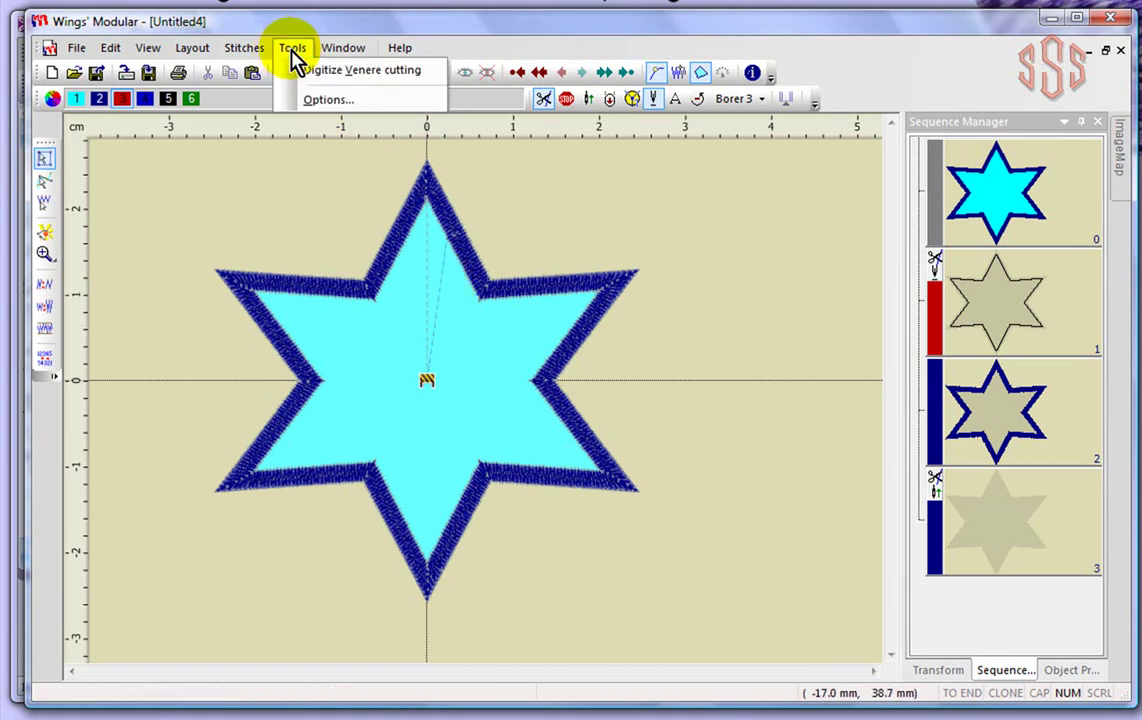
{"action": "left_click", "coordinate": [352, 72]}
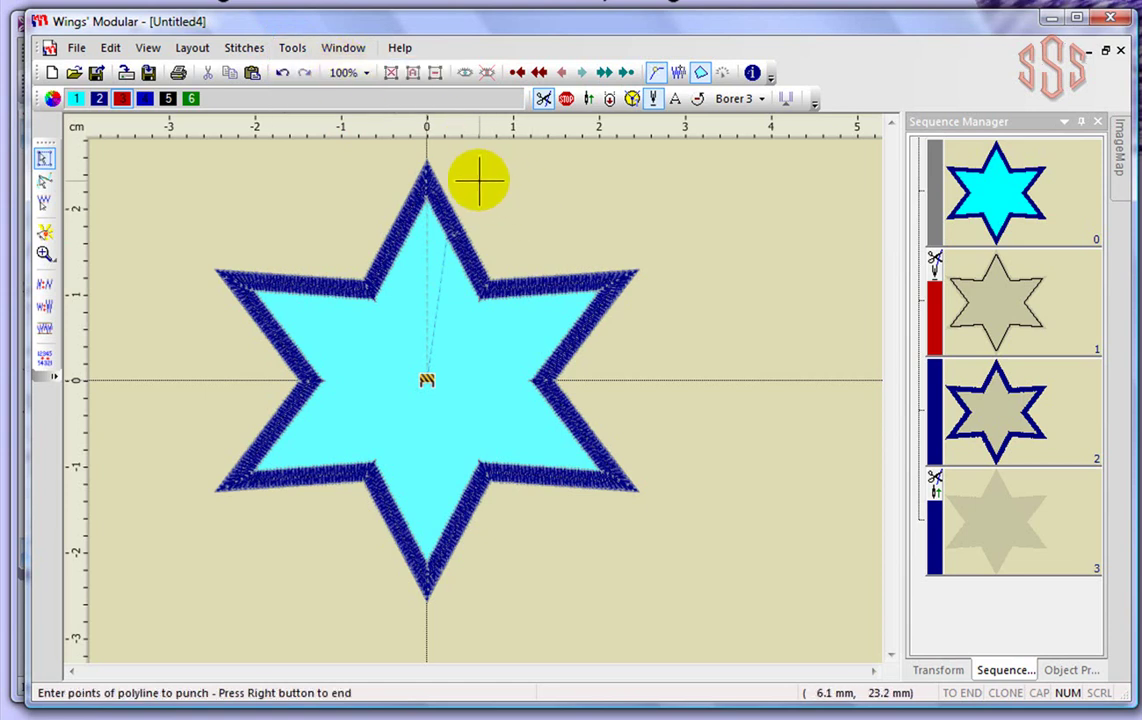
{"action": "left_click", "coordinate": [427, 176]}
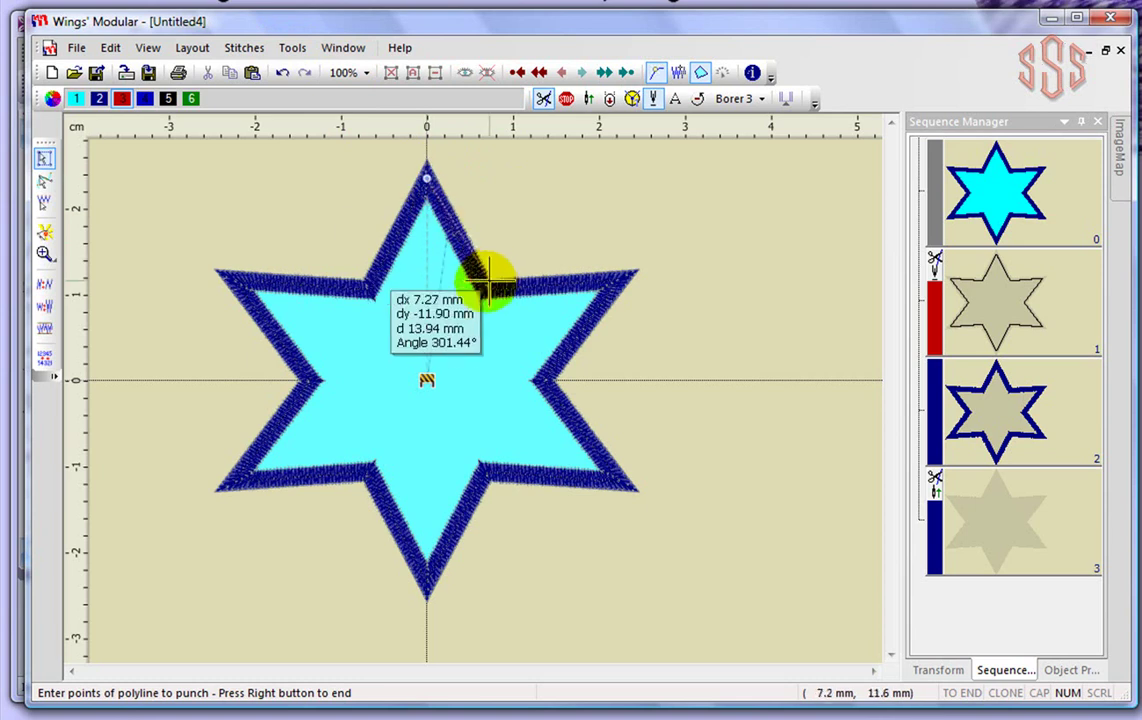
{"action": "left_click", "coordinate": [484, 289]}
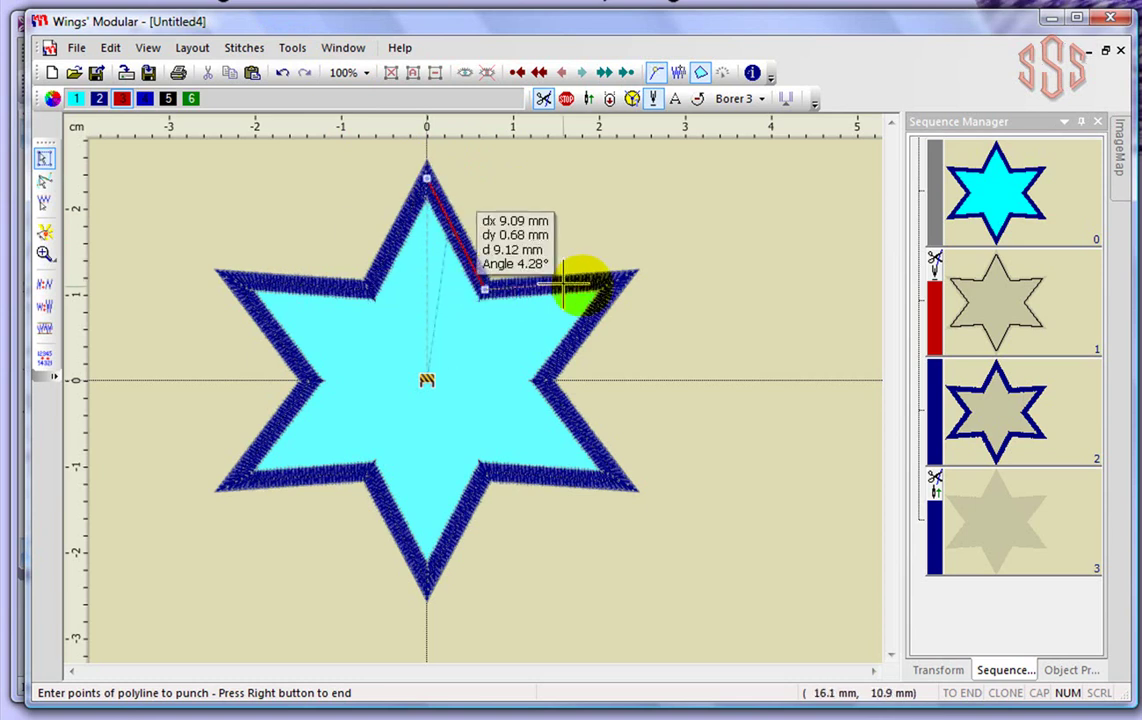
{"action": "left_click", "coordinate": [621, 279]}
{"action": "left_click", "coordinate": [542, 381]}
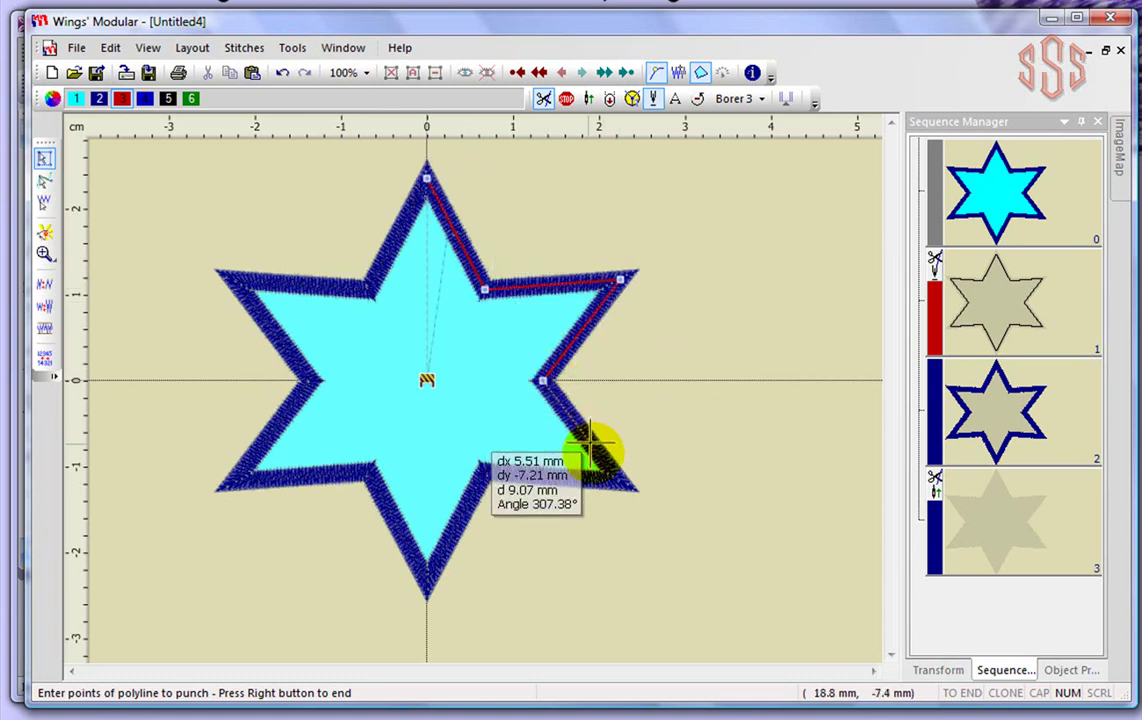
{"action": "left_click", "coordinate": [619, 483]}
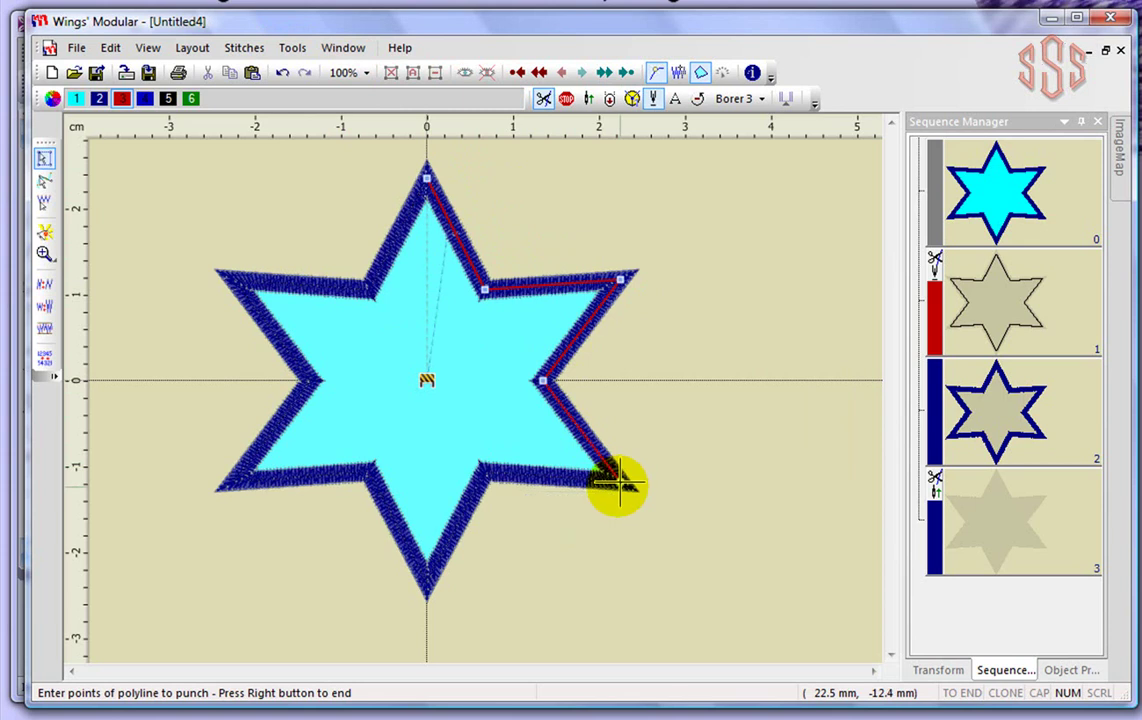
{"action": "left_click", "coordinate": [484, 470]}
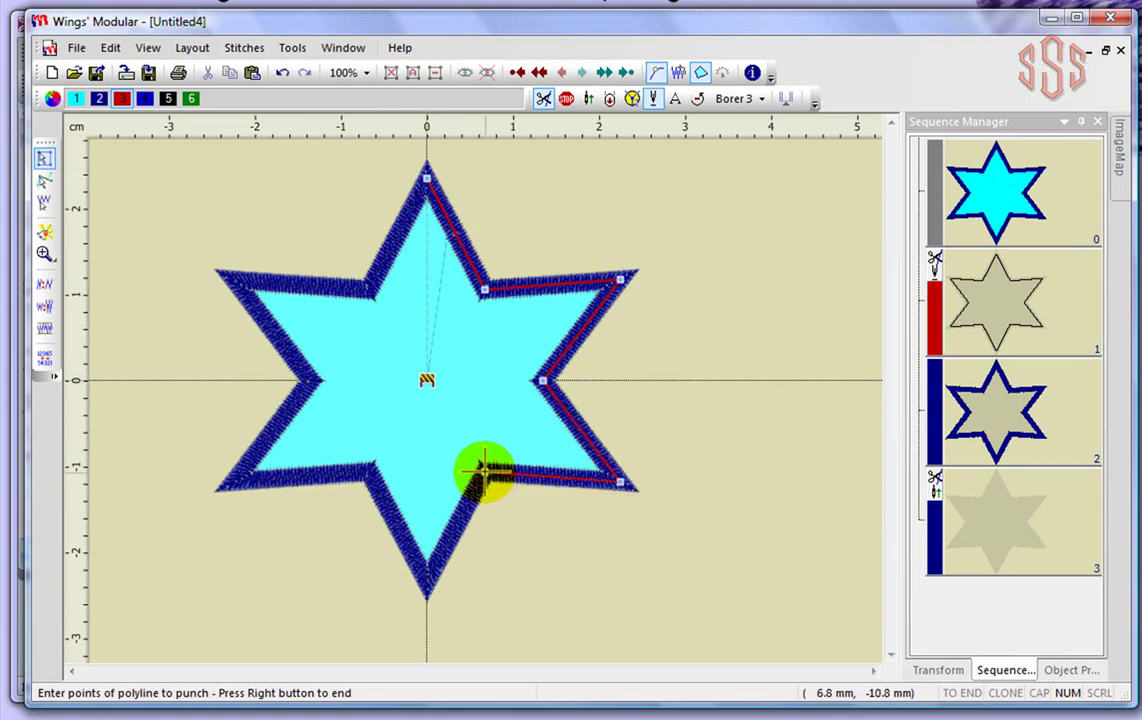
{"action": "left_click", "coordinate": [427, 581]}
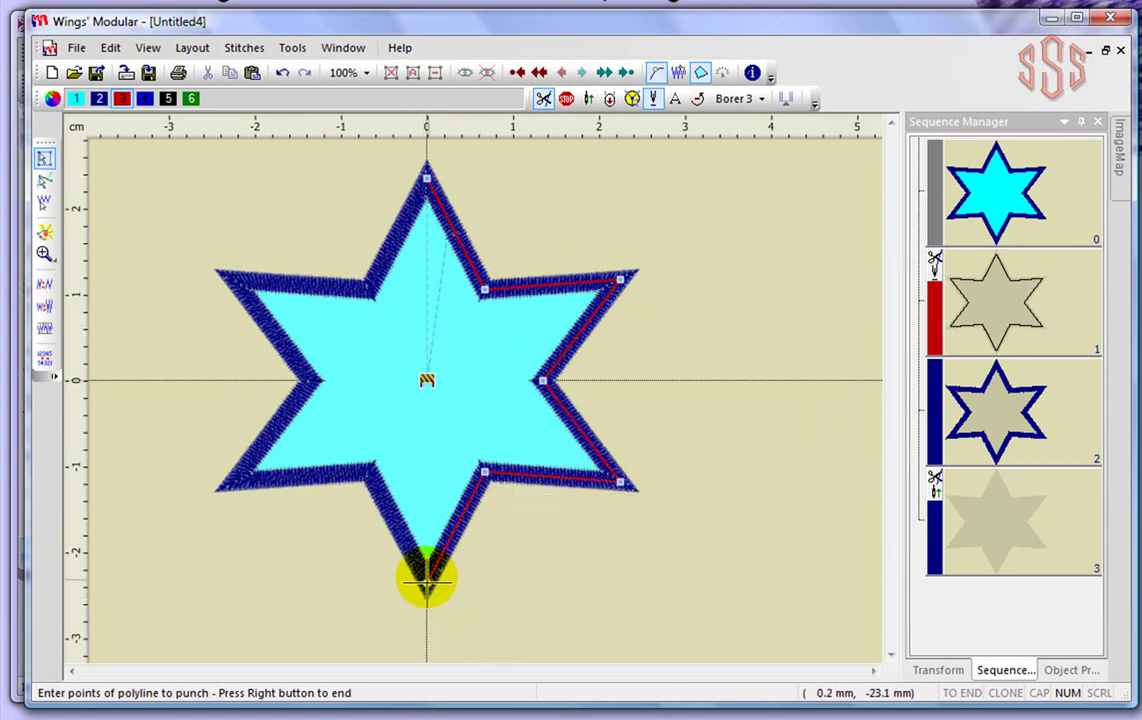
Trace the star's left side back to the top tip and finish the cut line as object 4
{"action": "left_click", "coordinate": [368, 470]}
{"action": "left_click", "coordinate": [231, 483]}
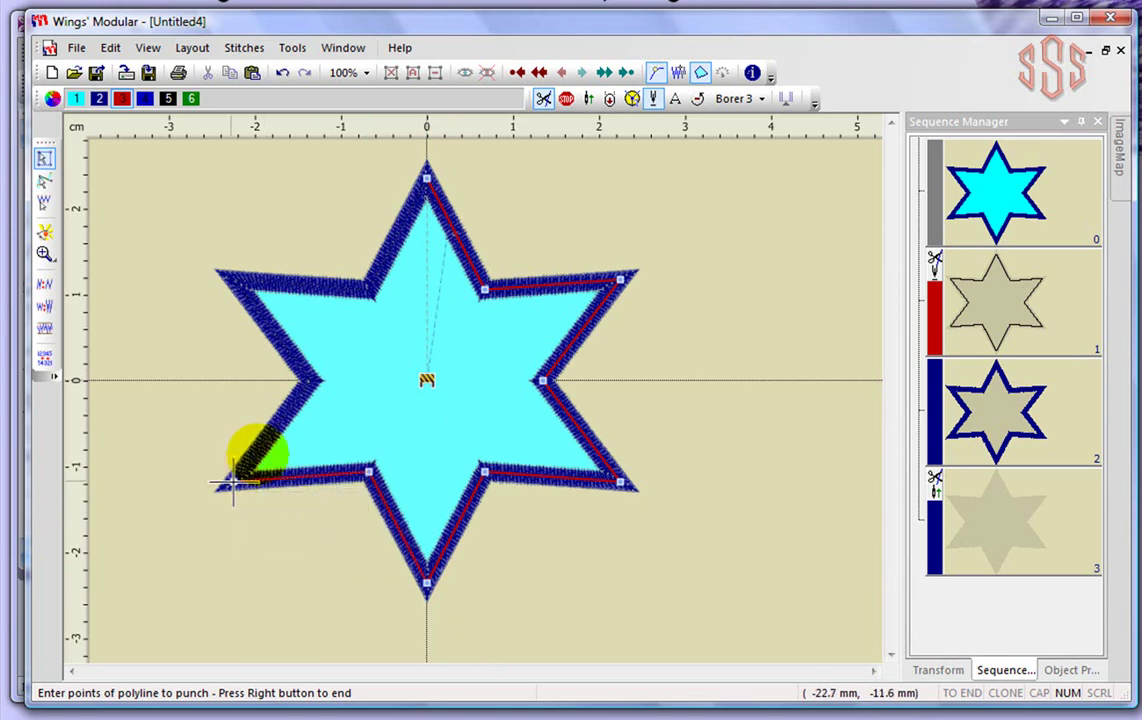
{"action": "left_click", "coordinate": [310, 379]}
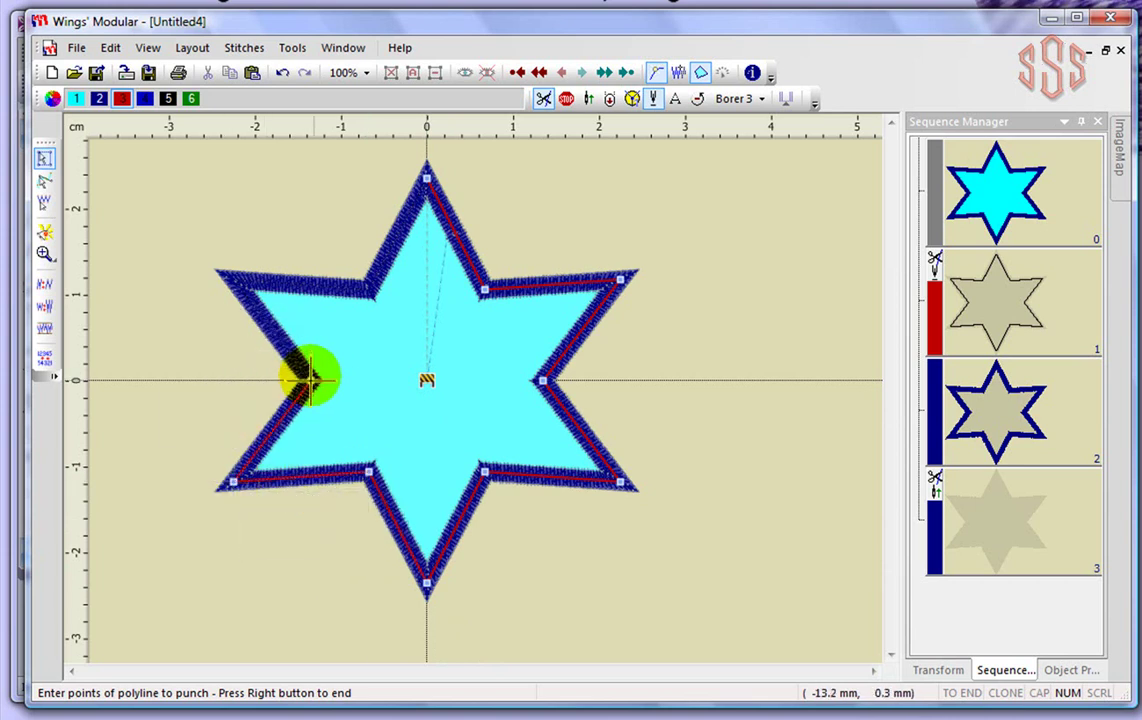
{"action": "left_click", "coordinate": [232, 279]}
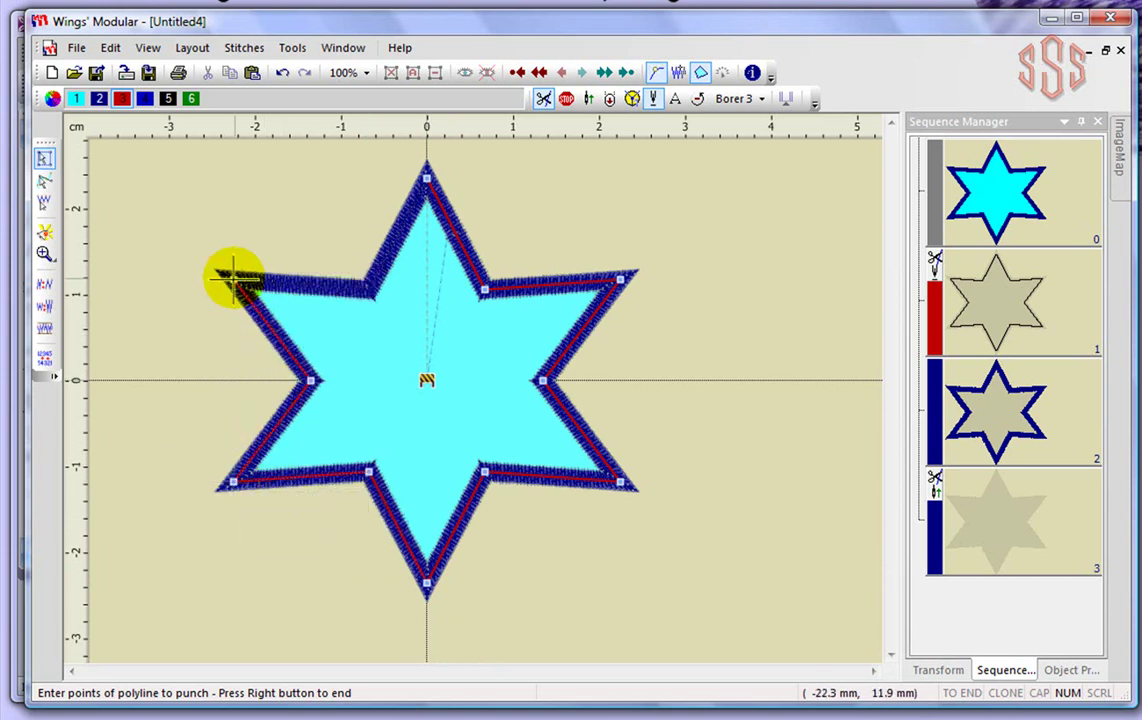
{"action": "left_click", "coordinate": [370, 289]}
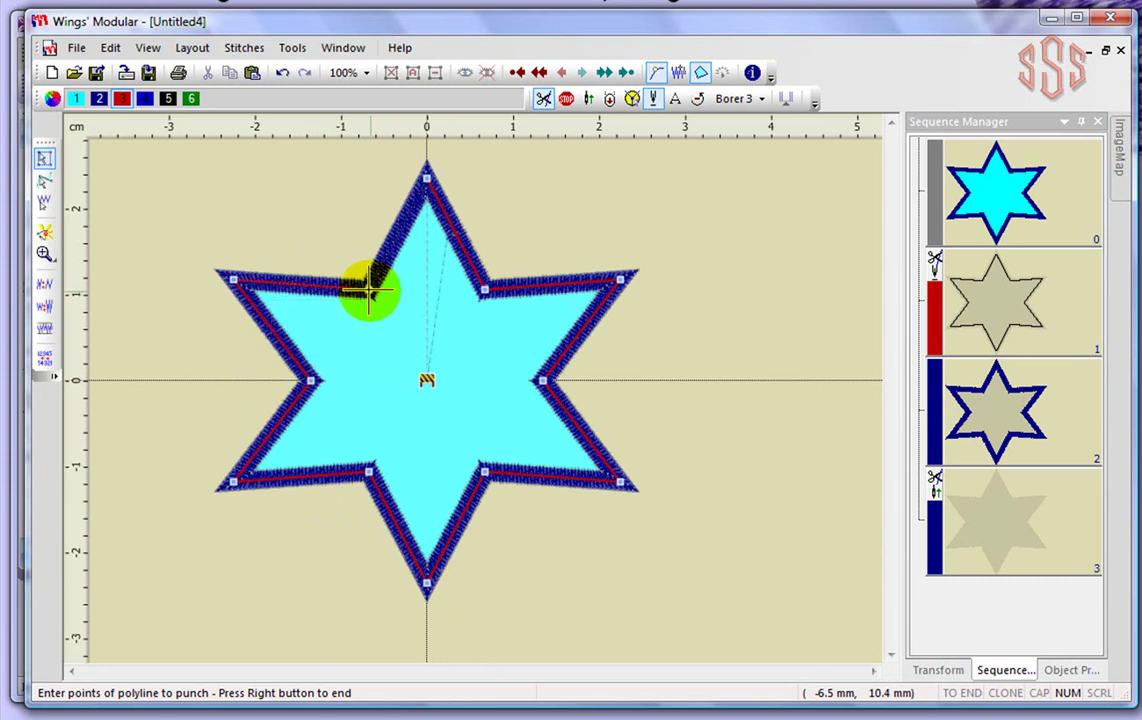
{"action": "left_click", "coordinate": [427, 178]}
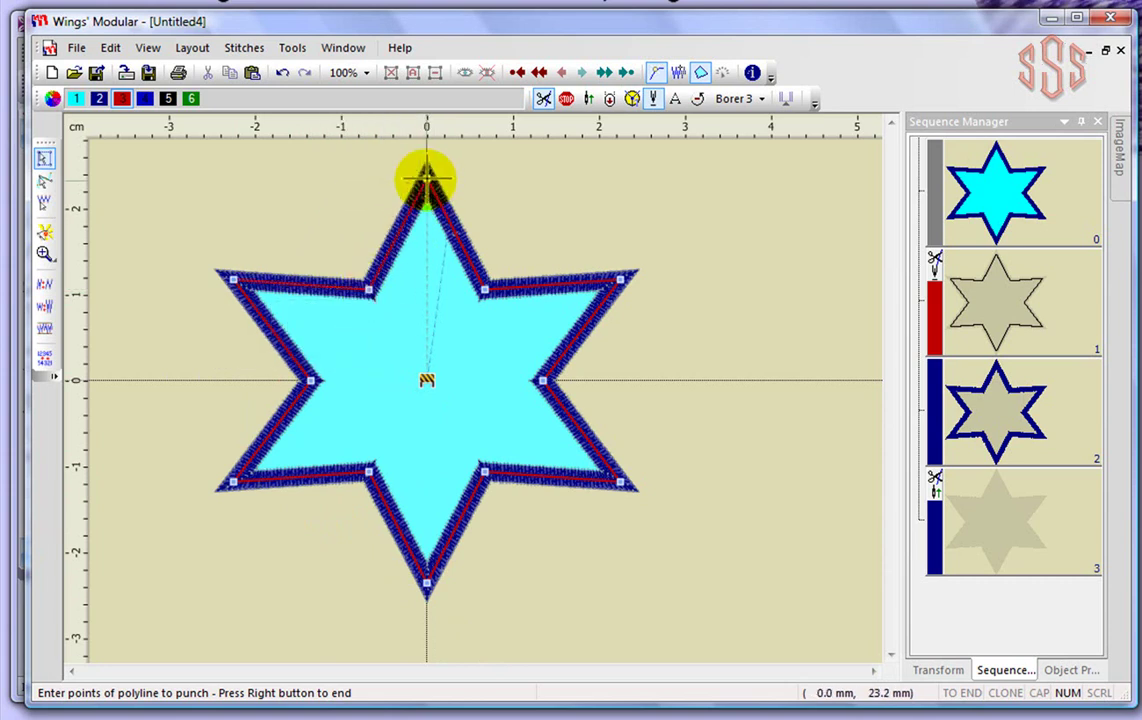
{"action": "right_click", "coordinate": [427, 178]}
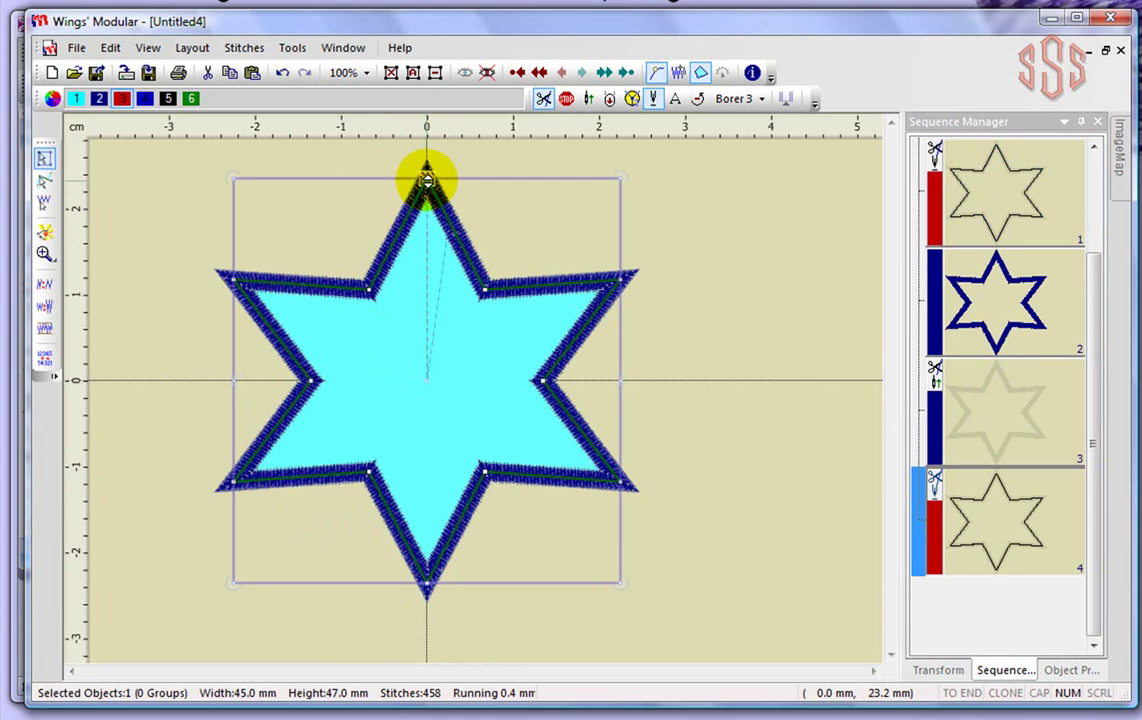
{"action": "left_click", "coordinate": [716, 240]}
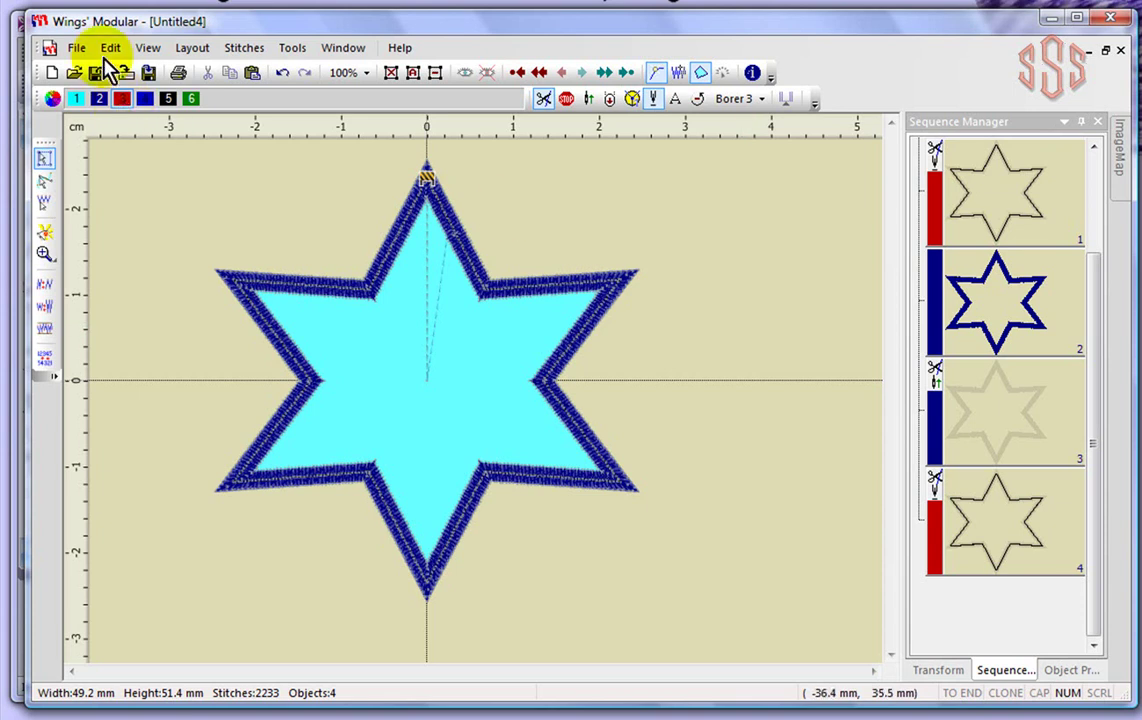
Open the print preview for the Untitled4 star design via File > Print
{"action": "left_click", "coordinate": [77, 48]}
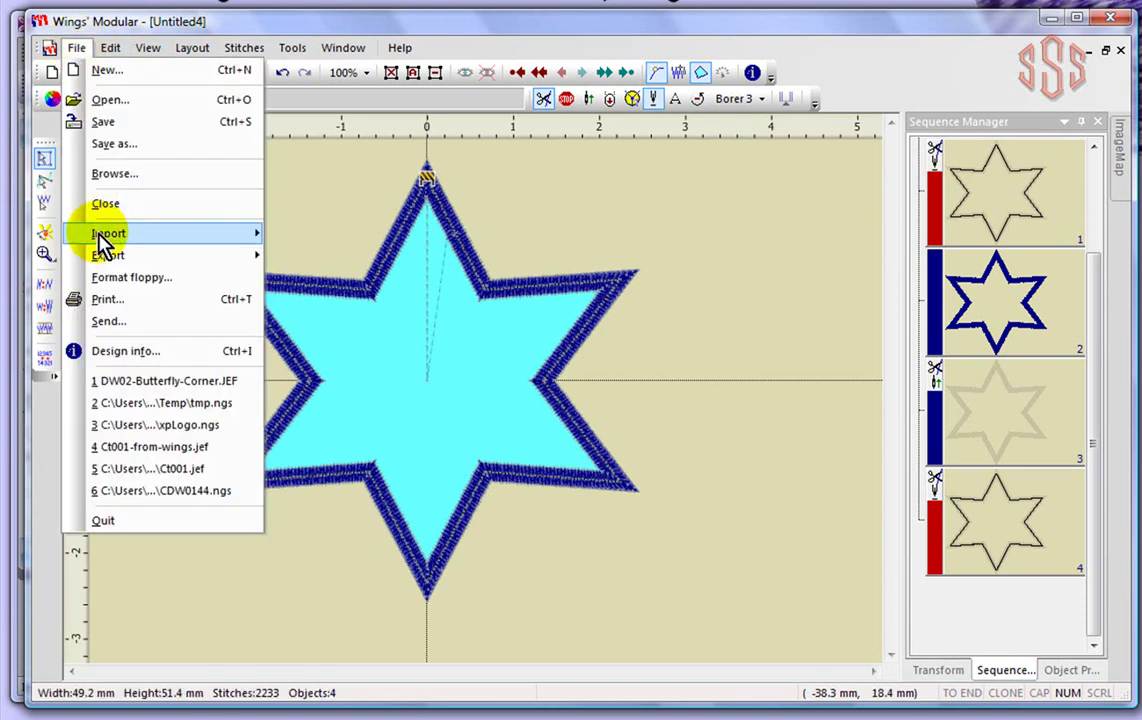
{"action": "left_click", "coordinate": [110, 300]}
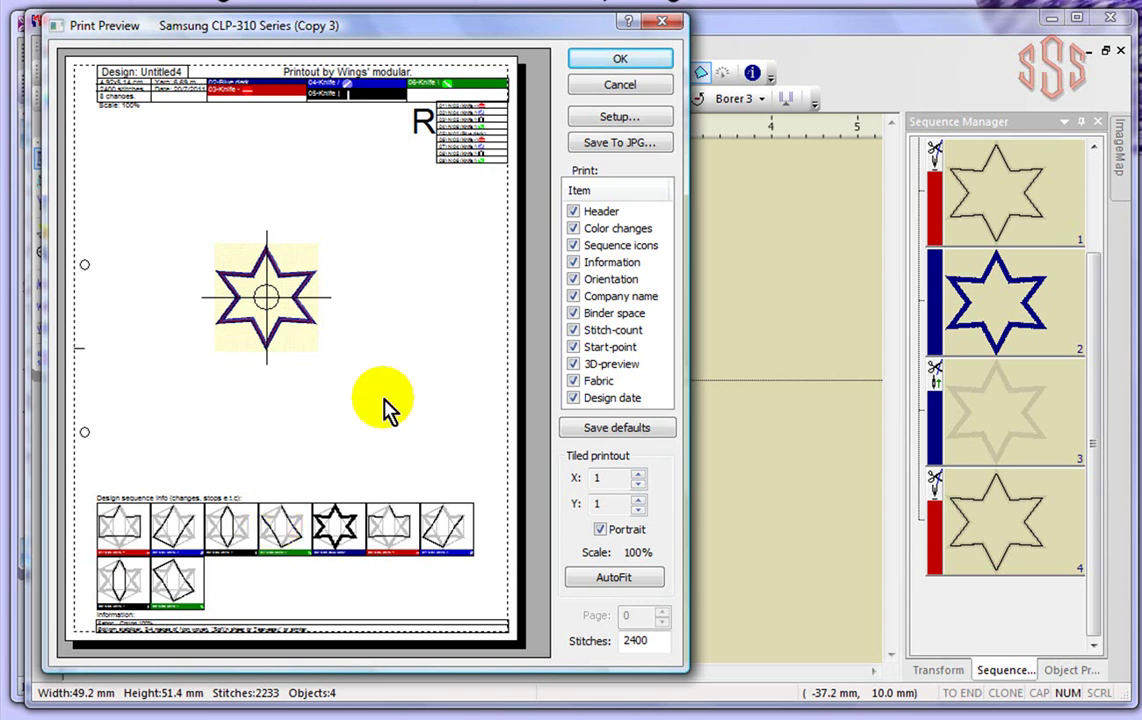
Cancel the print preview without printing and return to the star design
{"action": "left_click", "coordinate": [639, 88]}
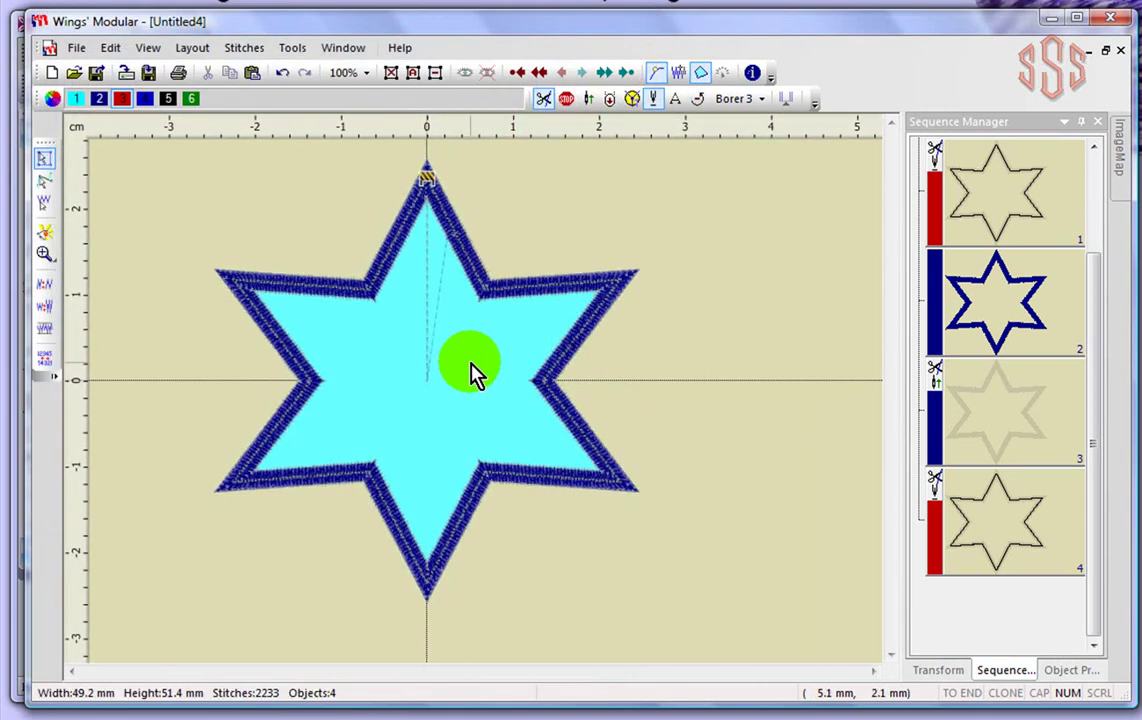
{"action": "left_click", "coordinate": [293, 48]}
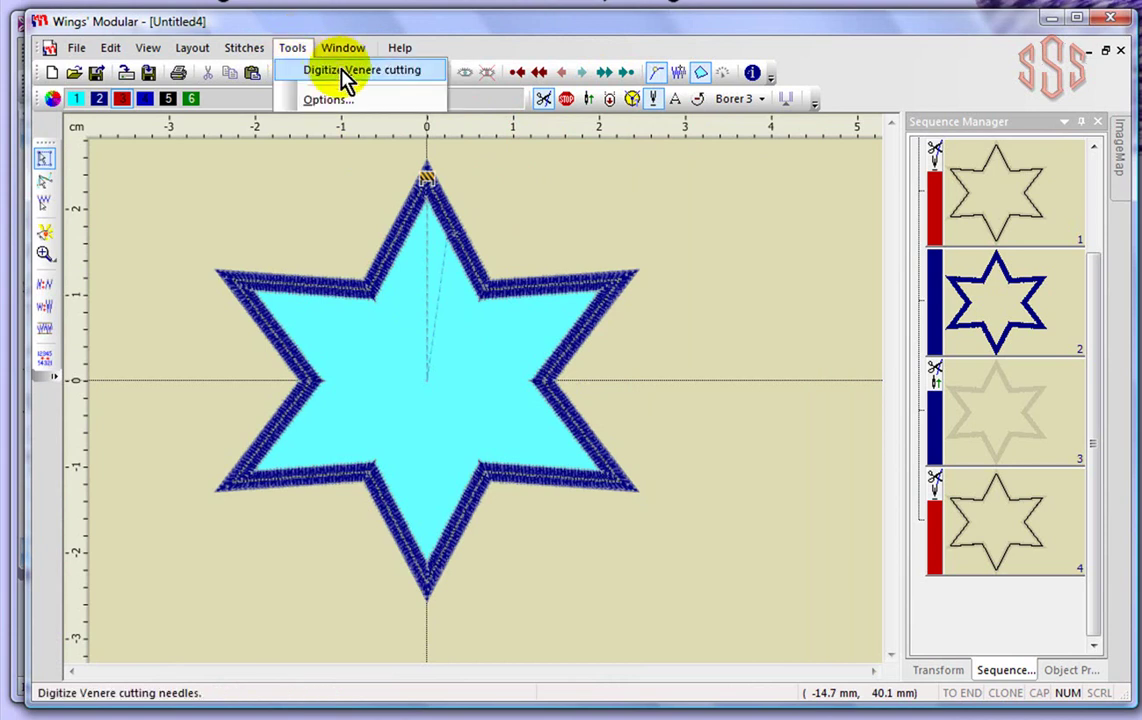